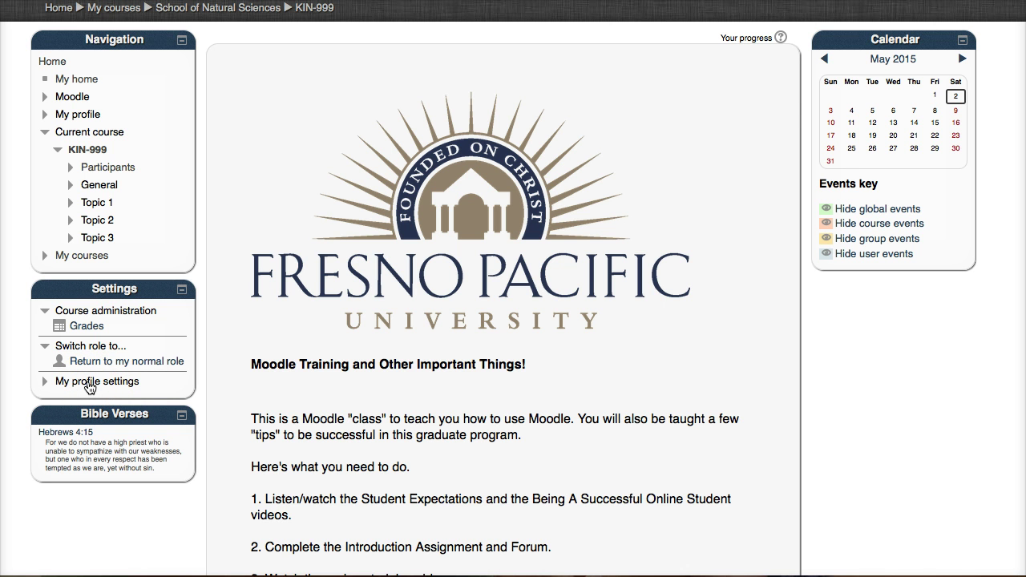
# Open the form for editing the user profile and review its General settings.
pyautogui.click(90, 387)
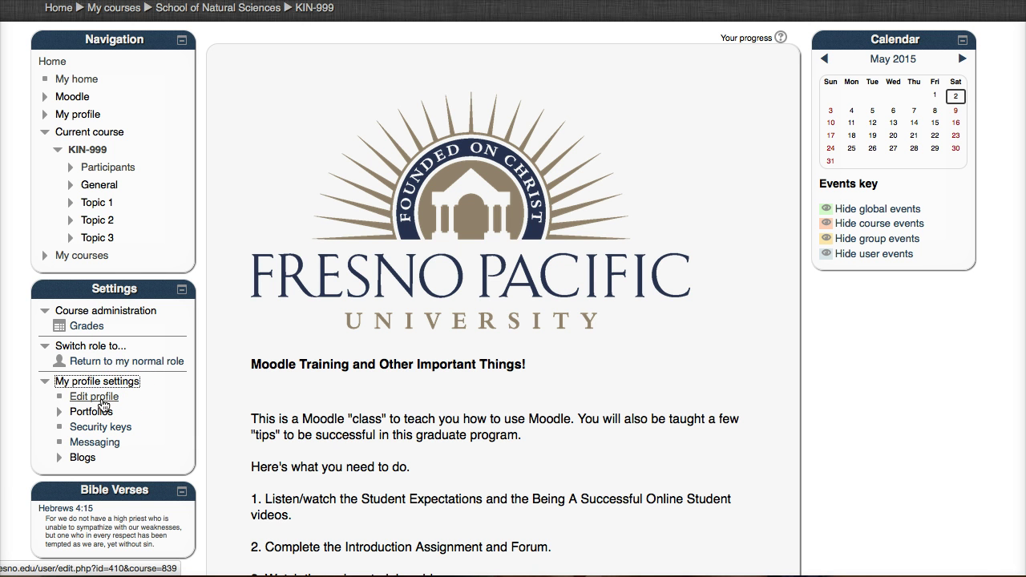
pyautogui.click(103, 404)
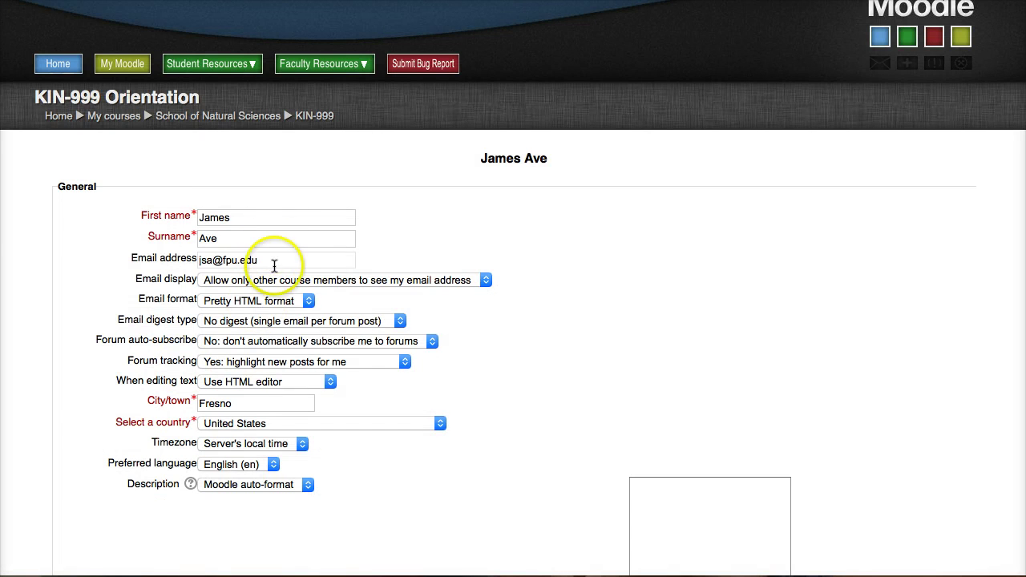
pyautogui.scroll(-3, 317, 346)
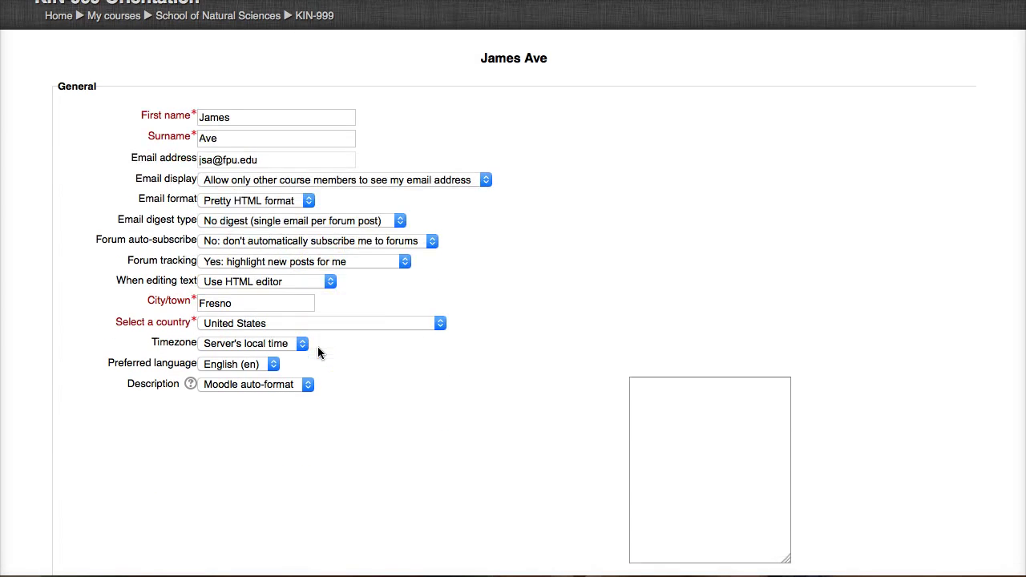
pyautogui.scroll(-1, 318, 353)
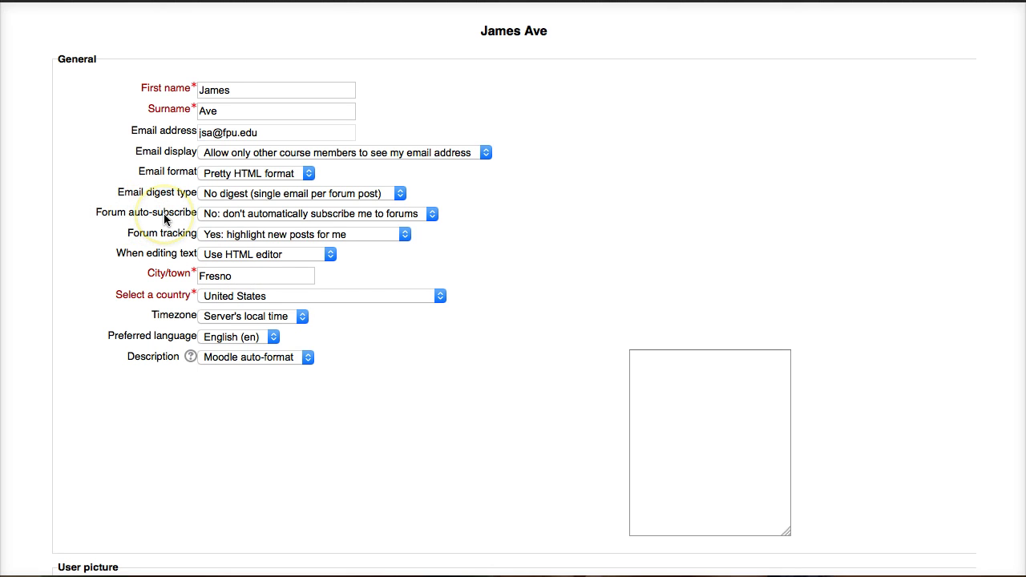
# Check the Forum auto-subscribe choices, keeping "No: don't automatically subscribe me to forums" selected.
pyautogui.click(228, 213)
pyautogui.click(239, 216)
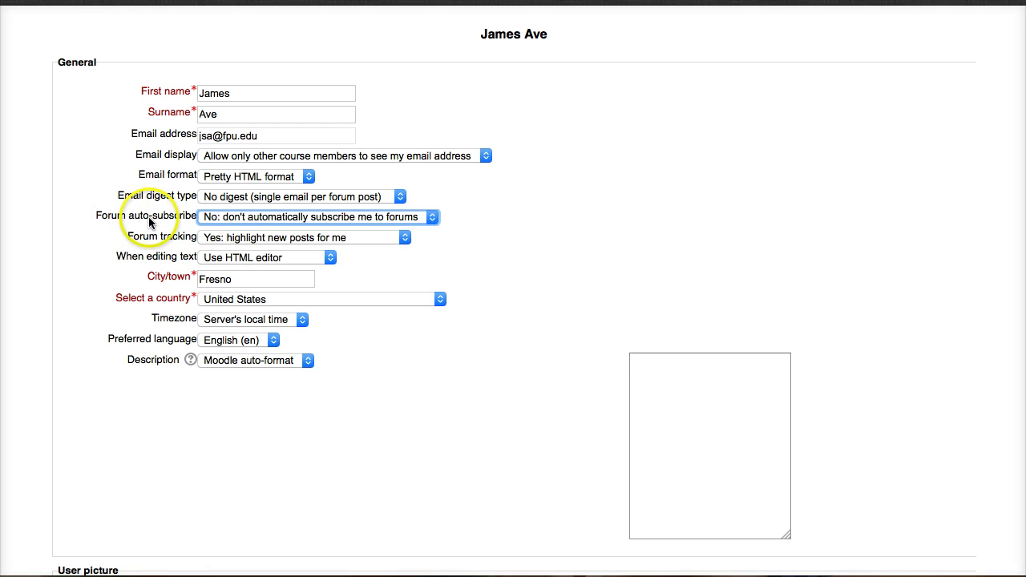
pyautogui.click(217, 218)
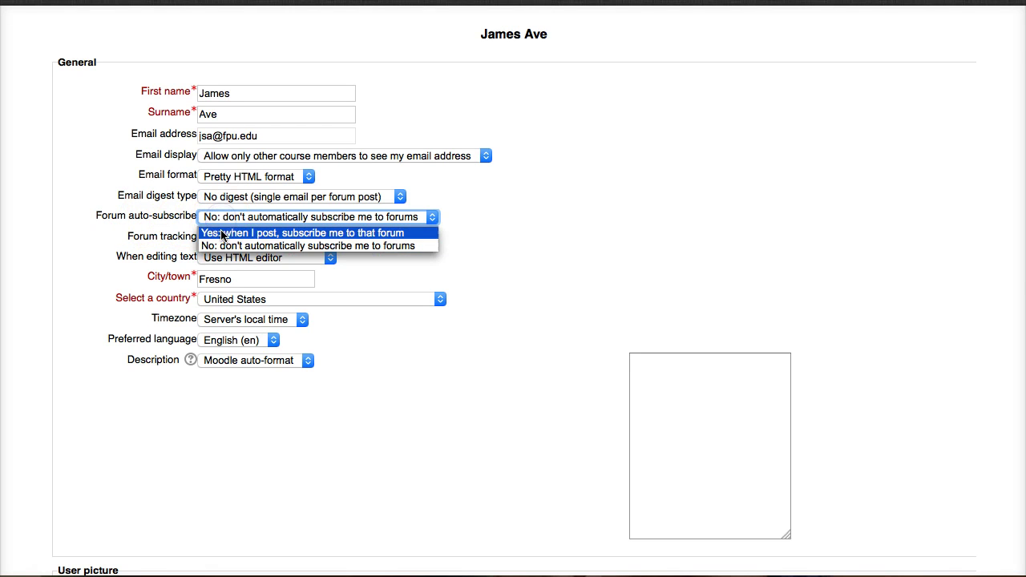
pyautogui.click(229, 218)
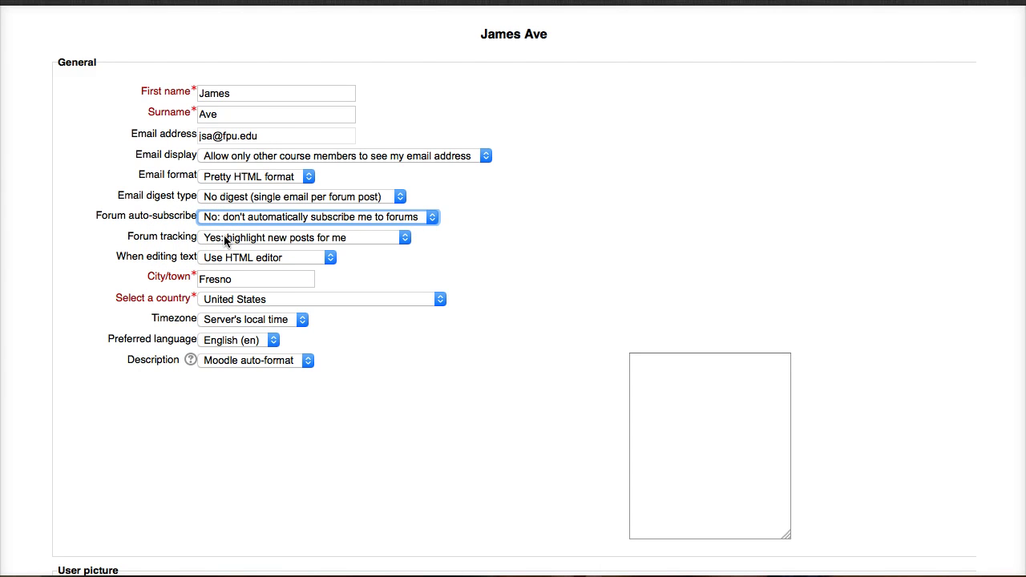
pyautogui.click(256, 137)
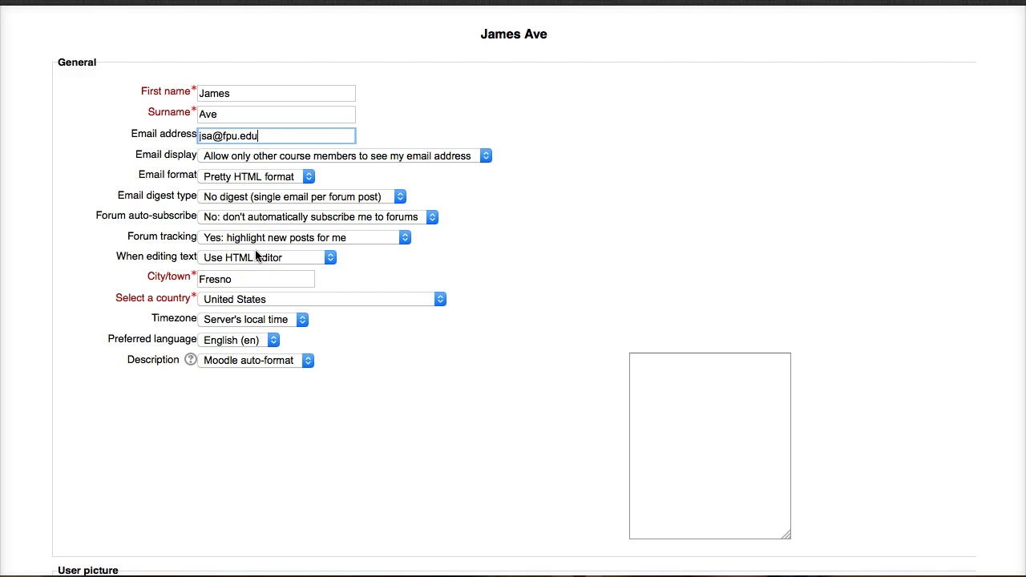
# View the upload options for a new user picture and close the file picker without adding a file.
pyautogui.scroll(-5, 256, 255)
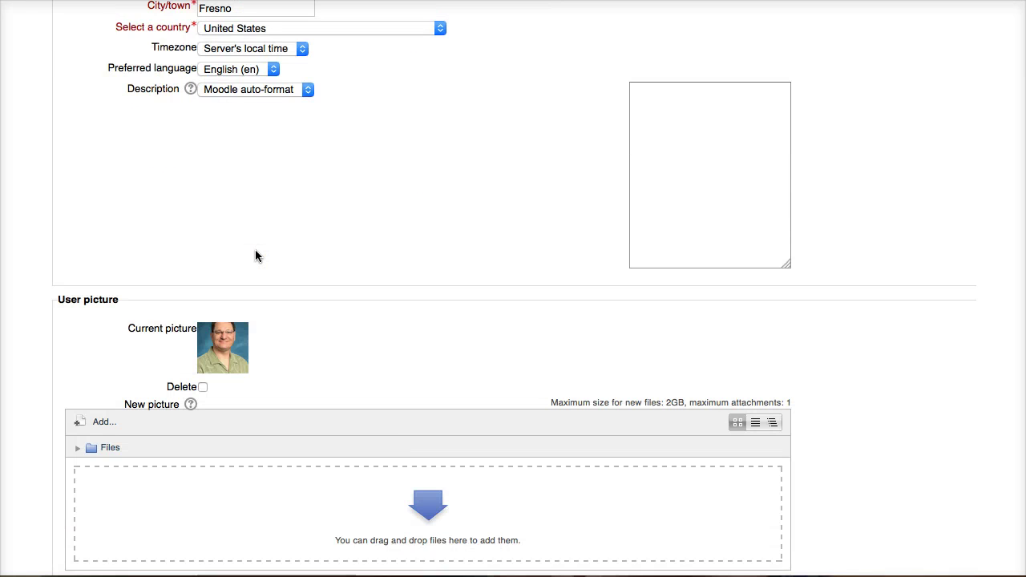
pyautogui.scroll(-2, 257, 255)
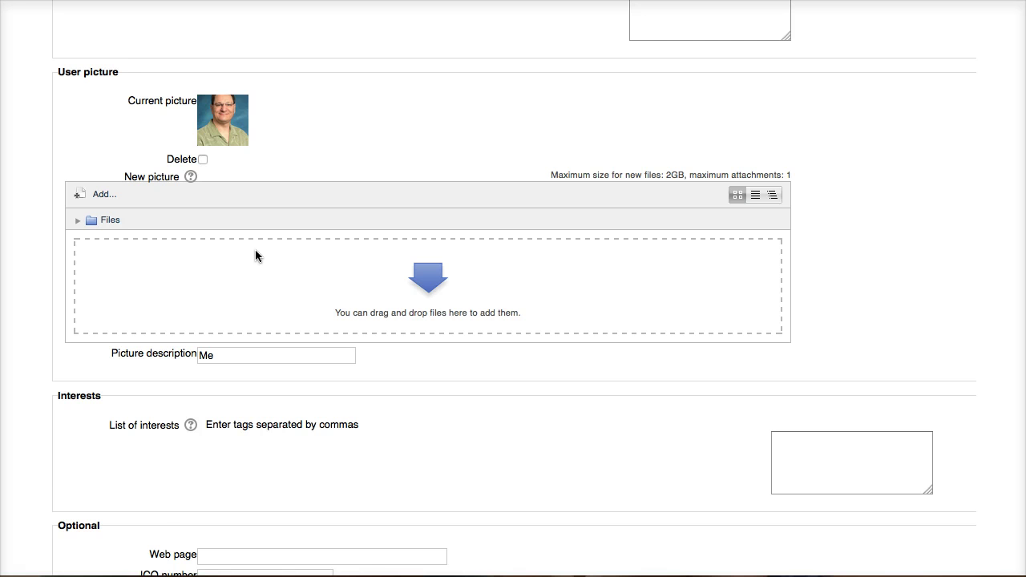
pyautogui.scroll(-1, 254, 255)
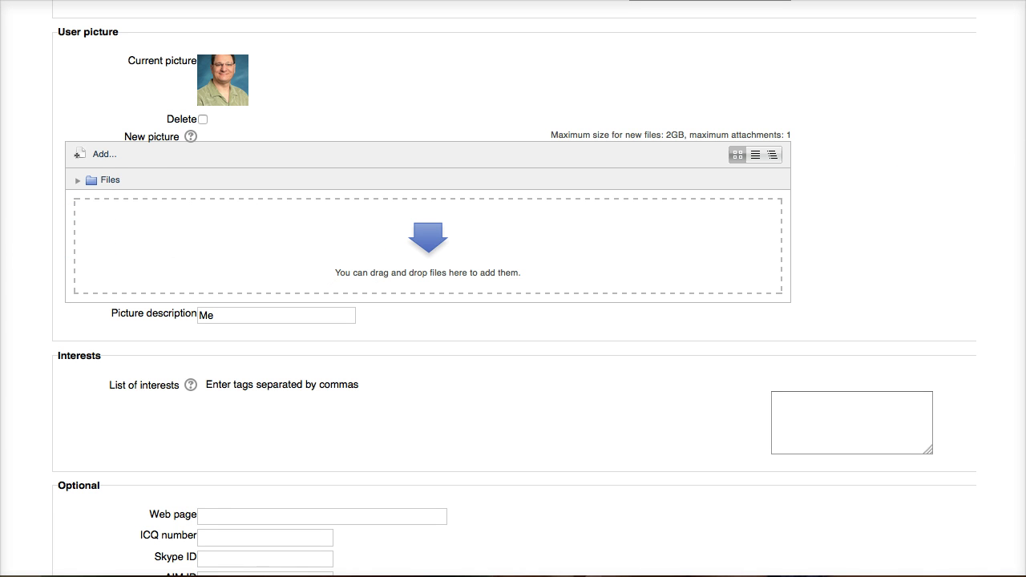
pyautogui.moveTo(576, 166); pyautogui.dragTo(1025, 120)
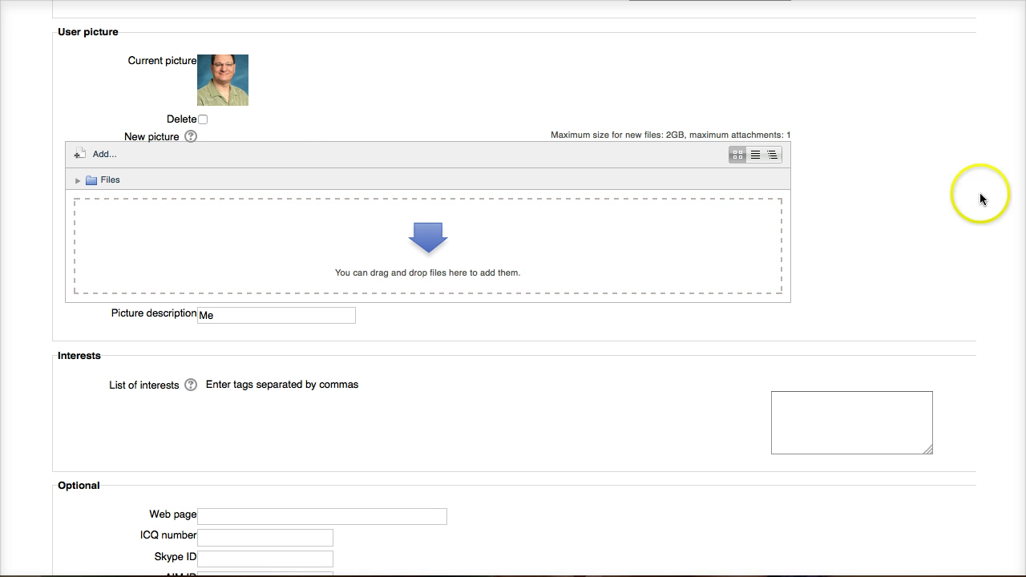
pyautogui.click(452, 242)
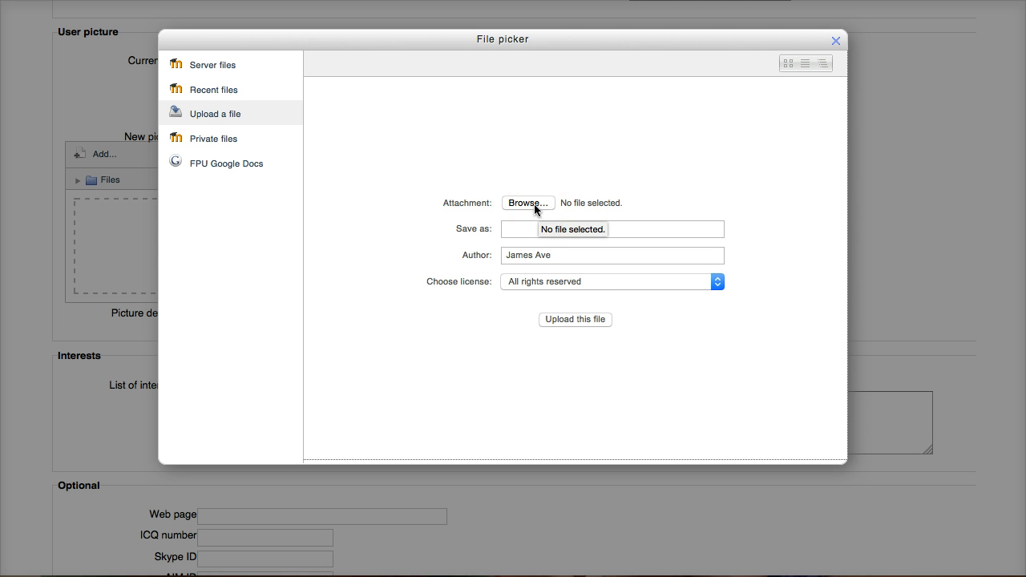
pyautogui.click(575, 323)
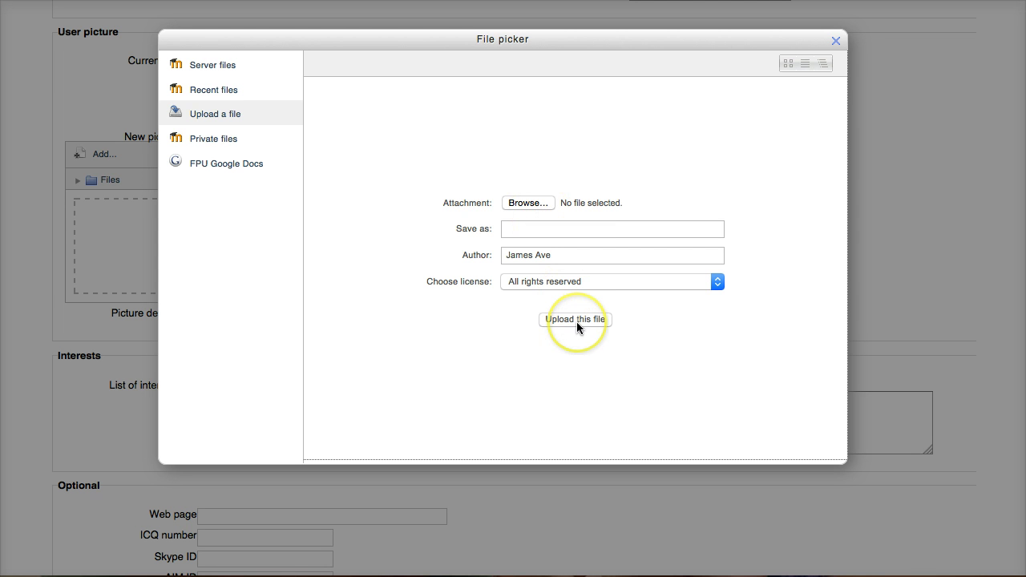
pyautogui.click(835, 40)
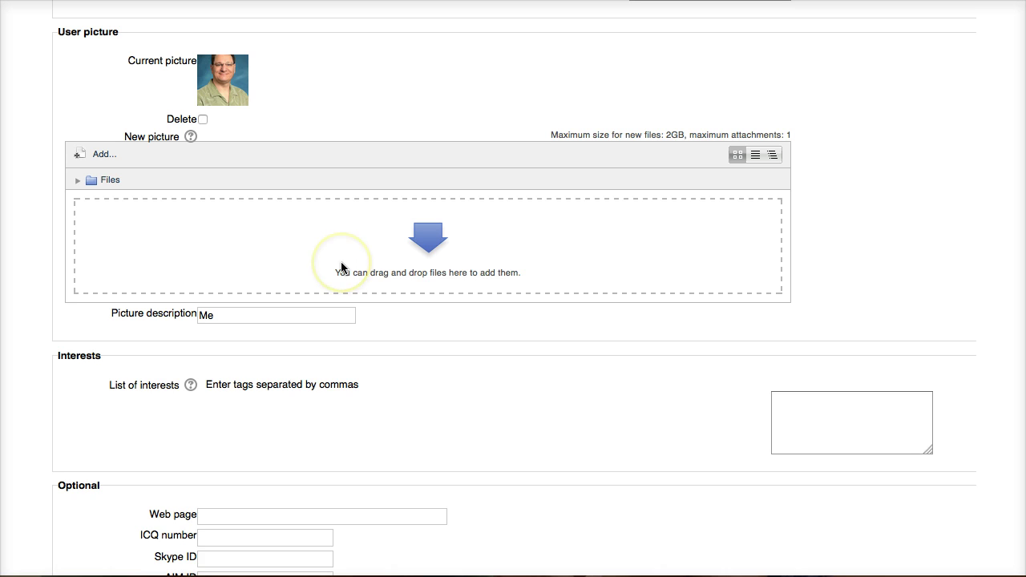
# Save the profile with Update profile and return to the KIN-999 course page.
pyautogui.scroll(-5, 342, 267)
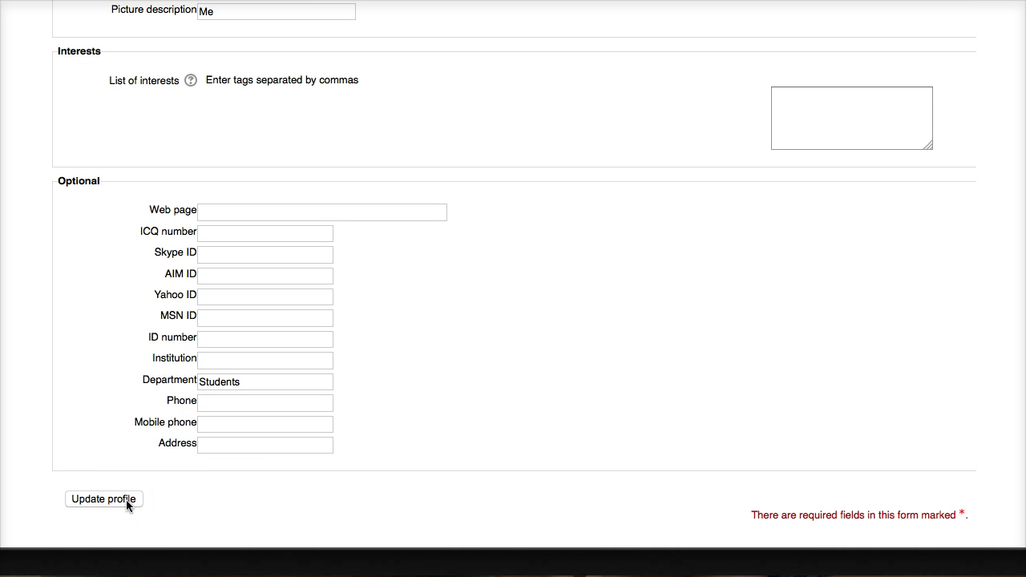
pyautogui.click(126, 500)
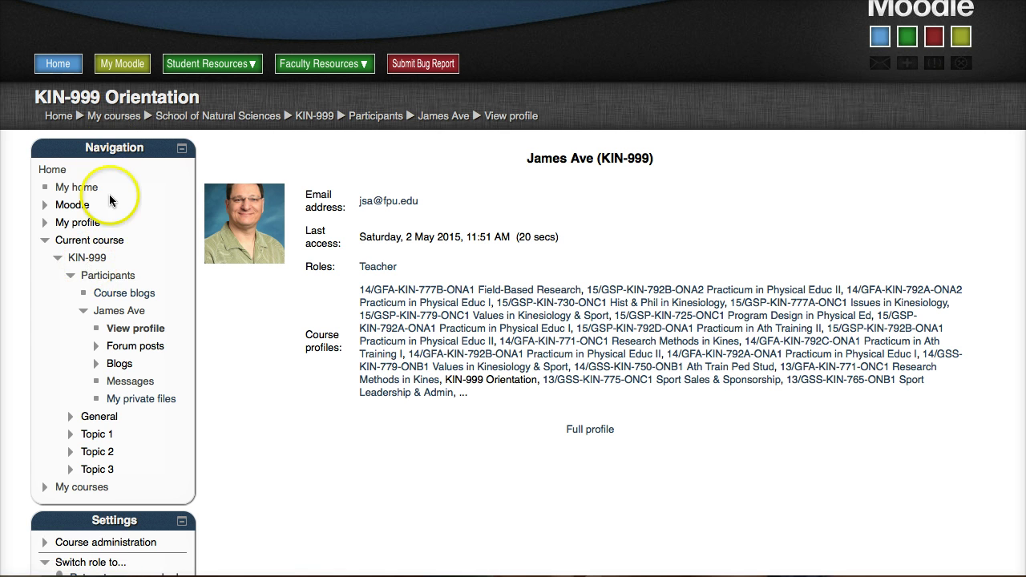
pyautogui.click(88, 264)
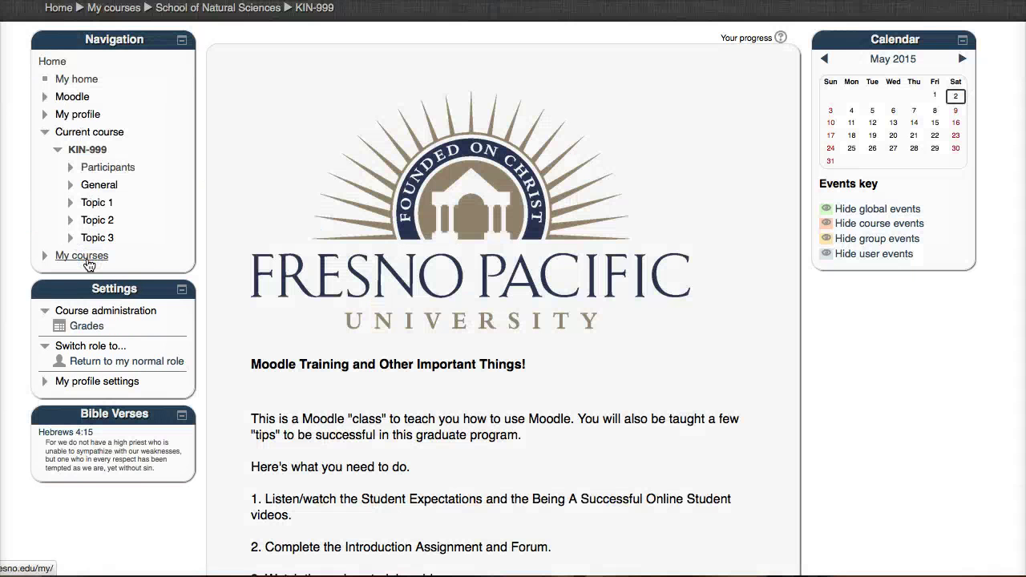
# Open the Introduction Assignment in Topic 1 and go through its instructions to the Submission status section.
pyautogui.scroll(-1, 361, 286)
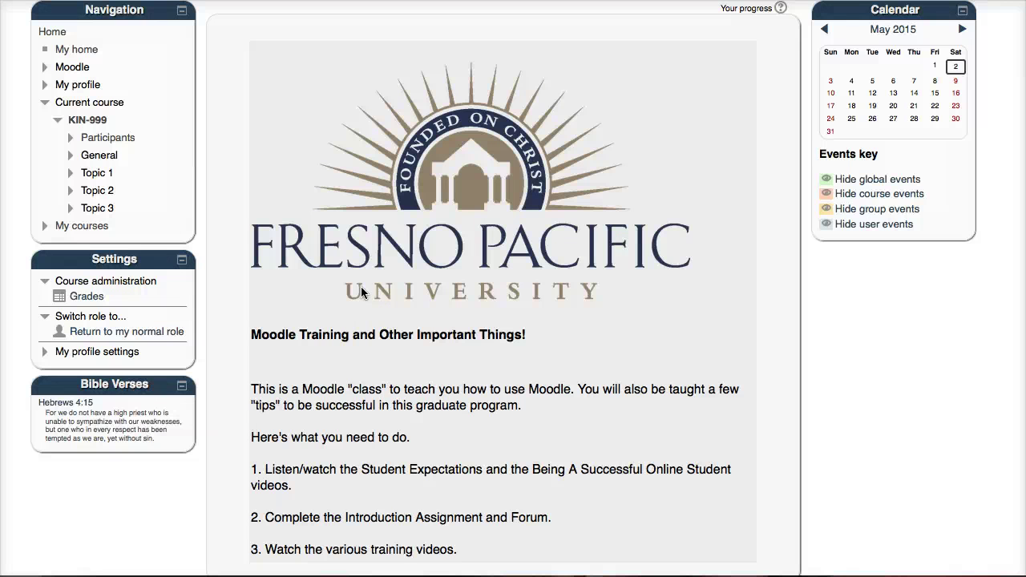
pyautogui.scroll(-10, 360, 293)
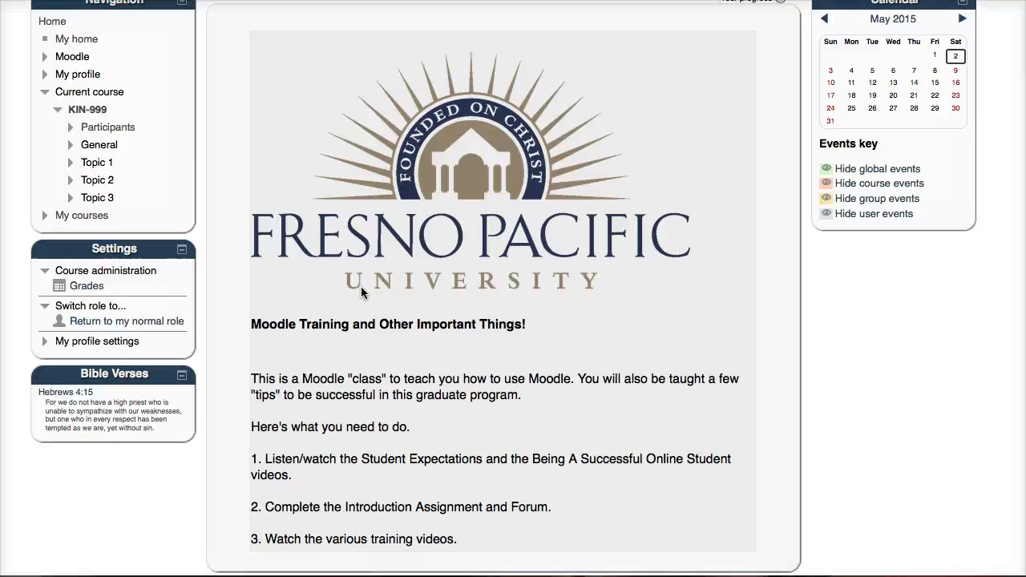
pyautogui.scroll(-4, 360, 293)
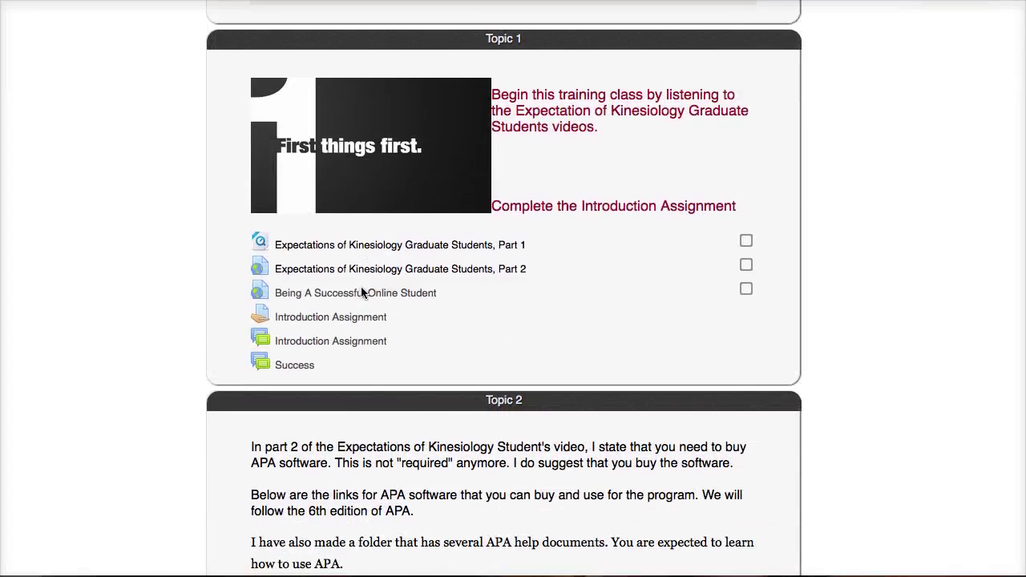
pyautogui.click(333, 324)
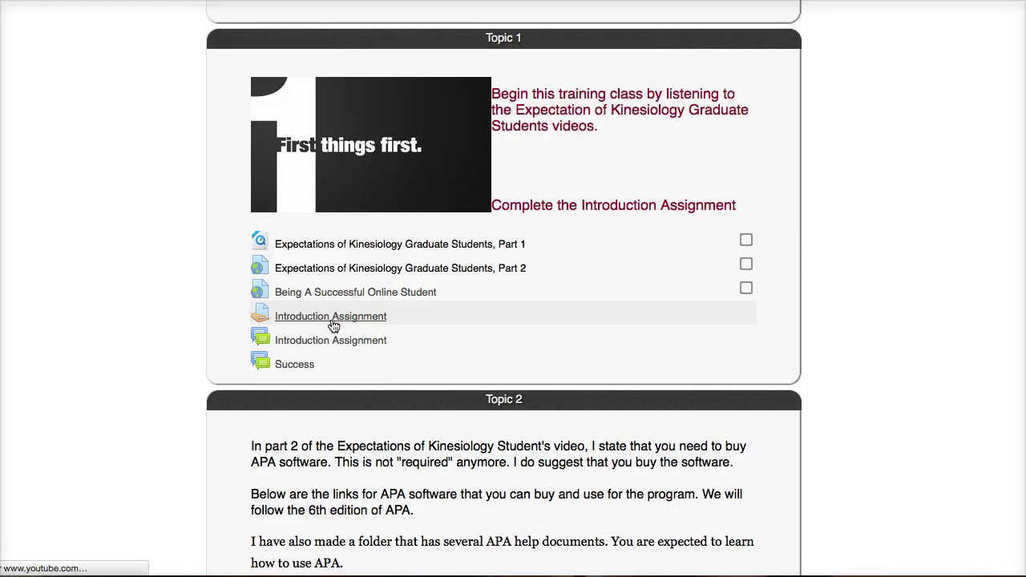
pyautogui.click(333, 317)
pyautogui.scroll(-15, 334, 327)
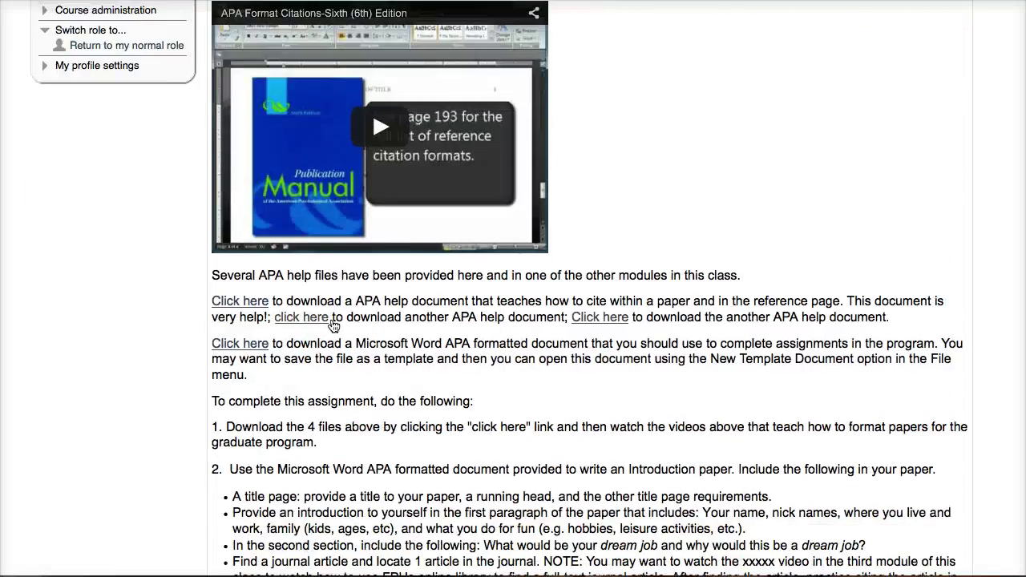
pyautogui.click(326, 309)
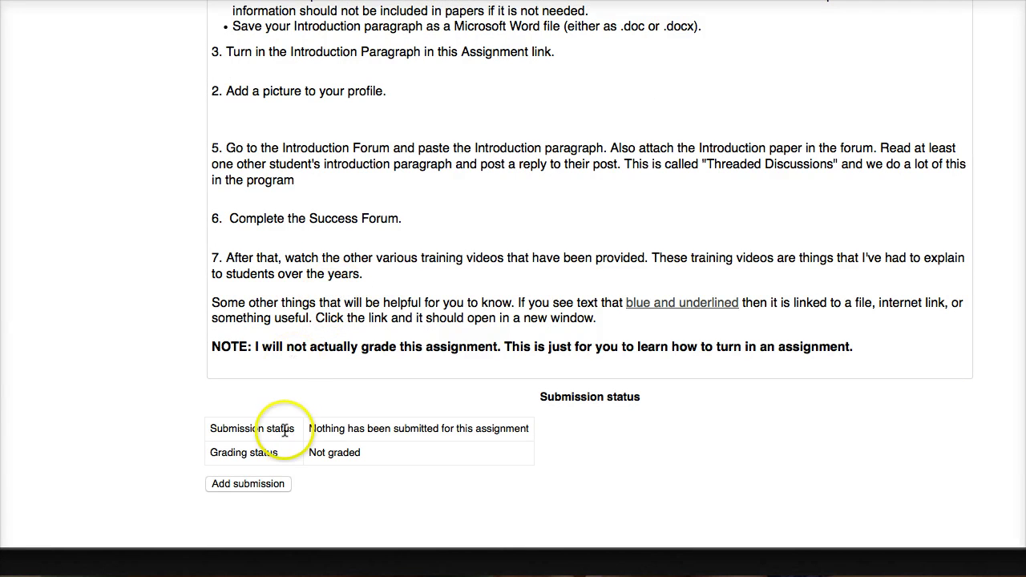
# Start a submission for the Introduction Assignment, view the file upload options, and cancel without submitting a file.
pyautogui.click(248, 484)
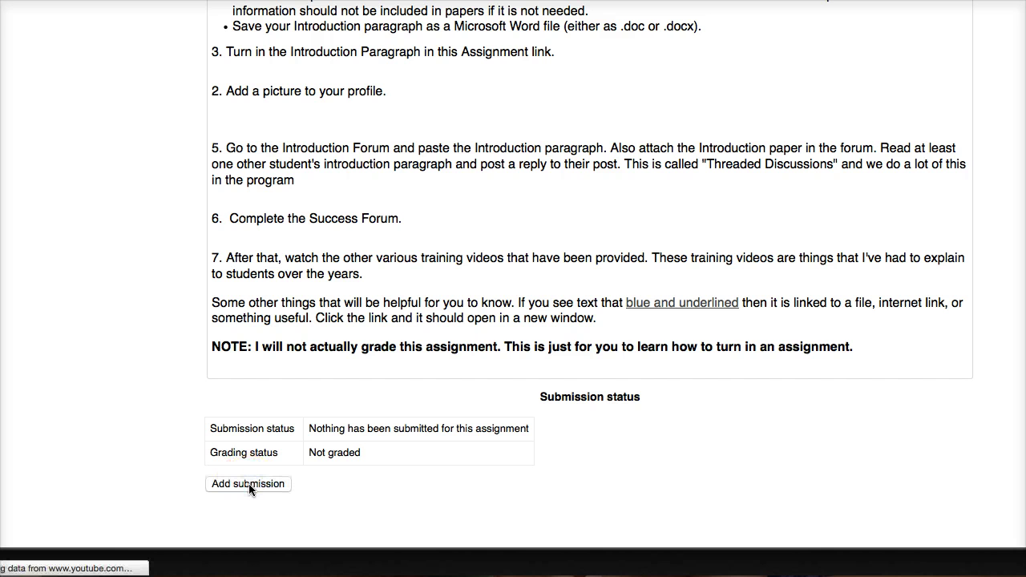
pyautogui.scroll(-15, 248, 487)
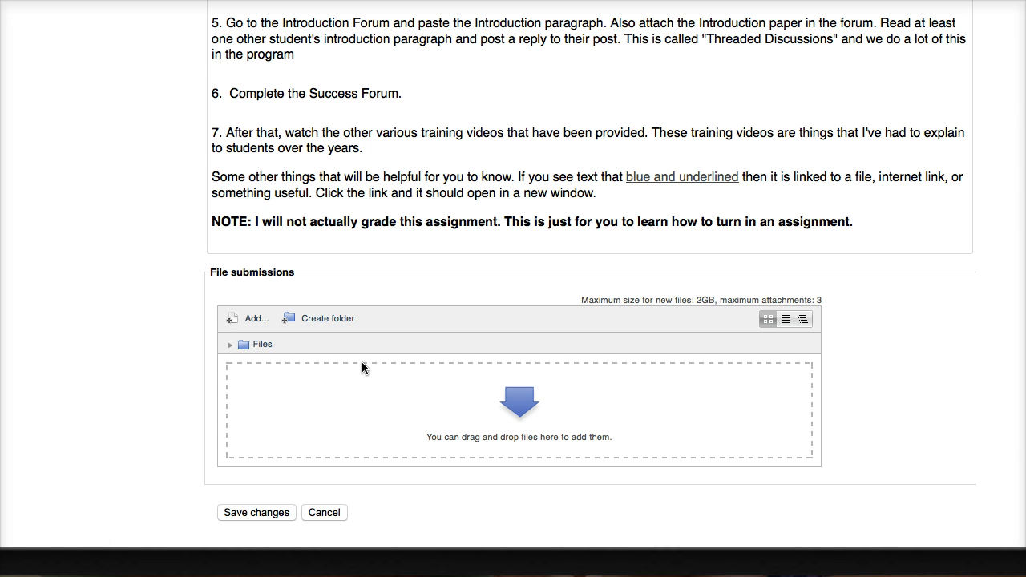
pyautogui.click(359, 365)
pyautogui.click(473, 395)
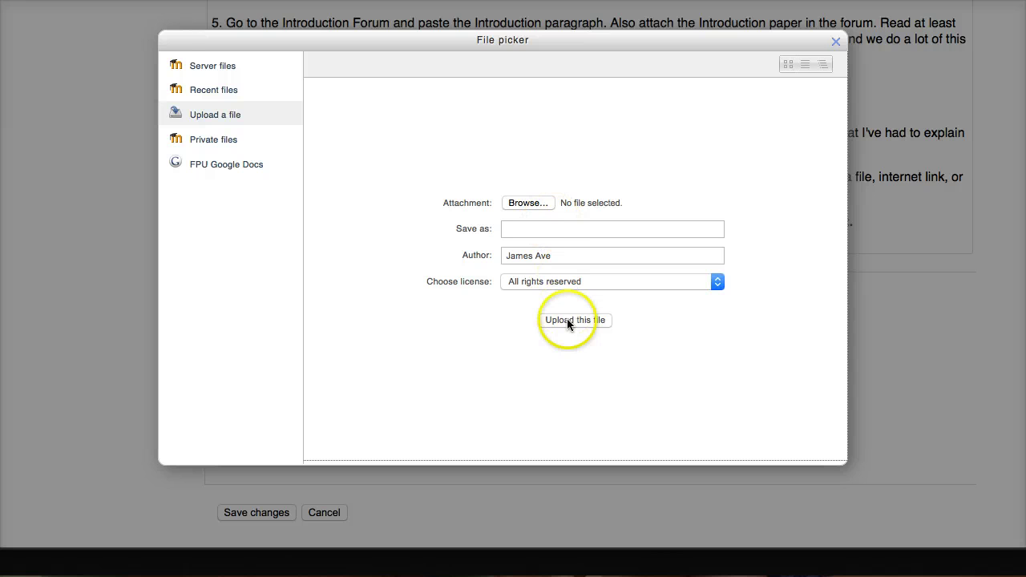
pyautogui.click(837, 41)
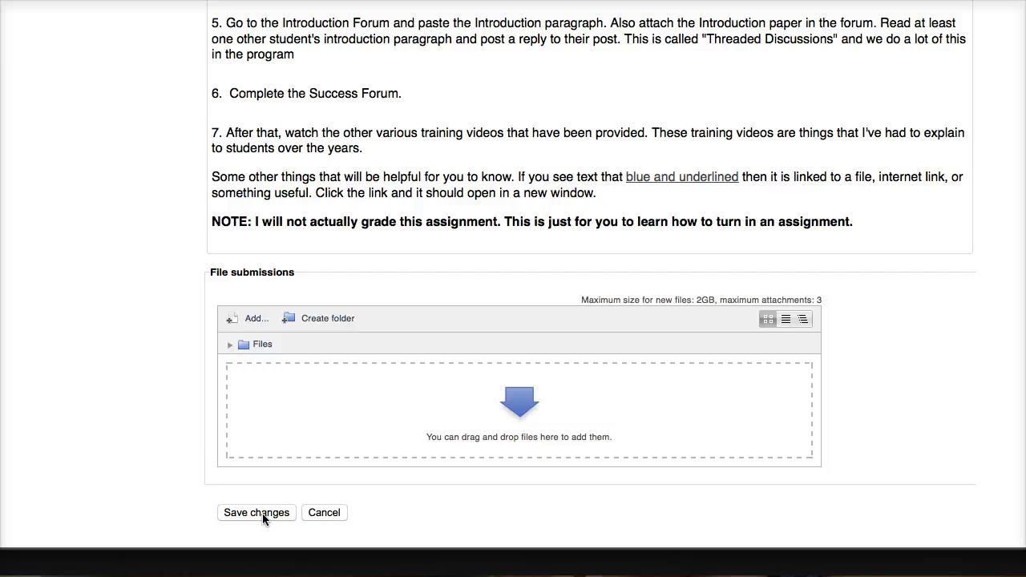
pyautogui.click(326, 515)
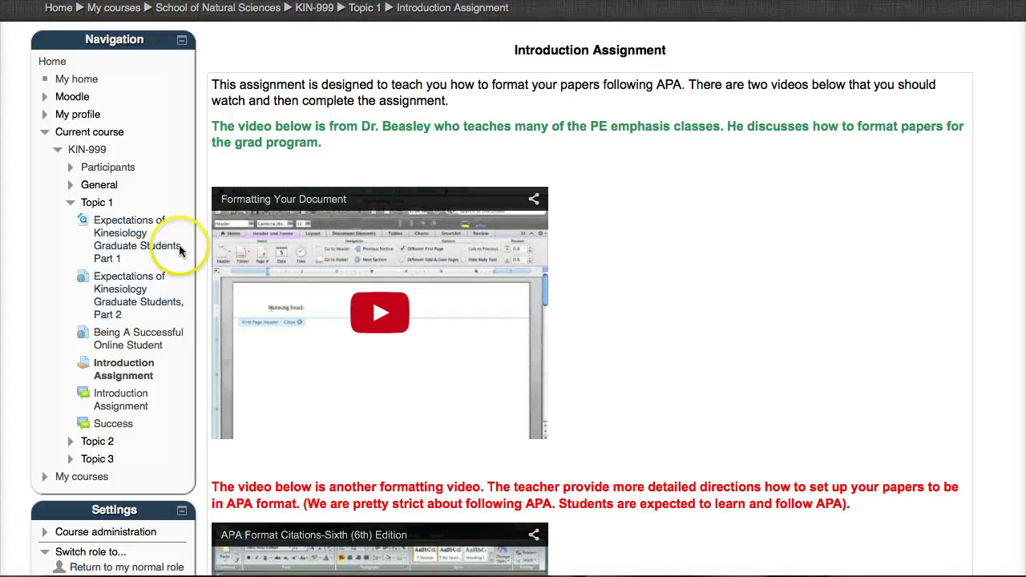
# Return to the KIN-999 course page and open the course's grades report.
pyautogui.click(120, 150)
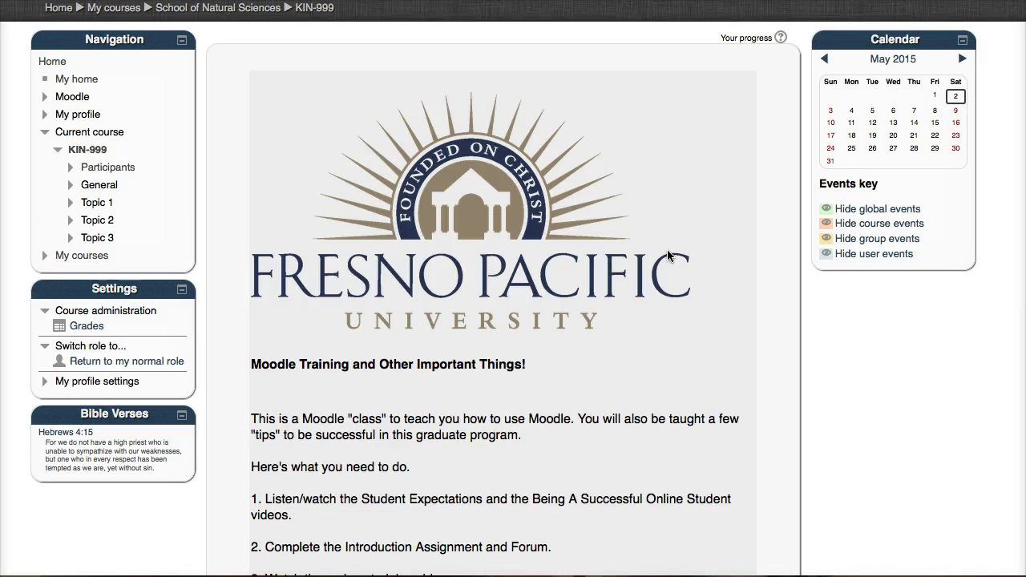
pyautogui.scroll(-4, 668, 255)
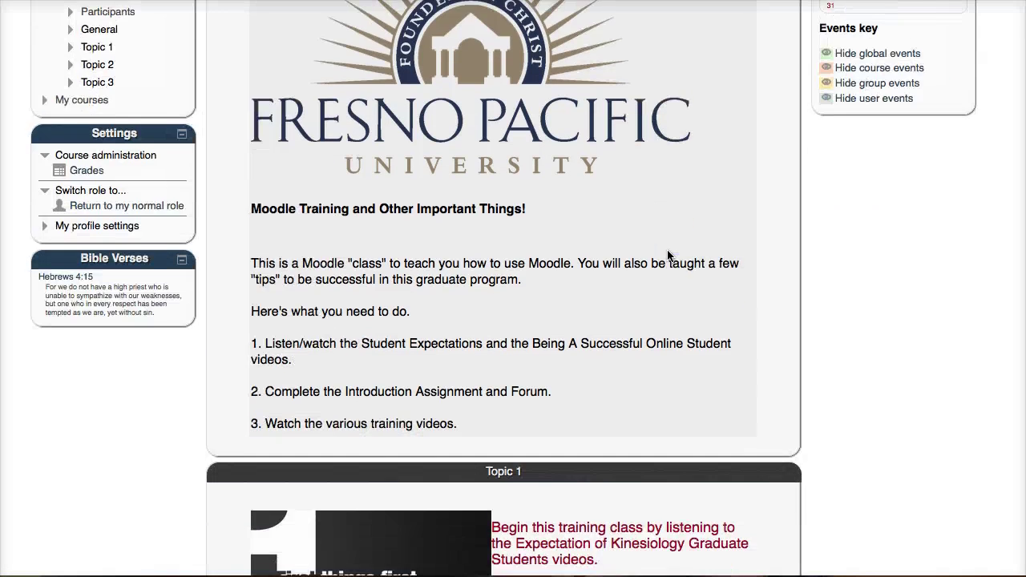
pyautogui.scroll(2, 668, 255)
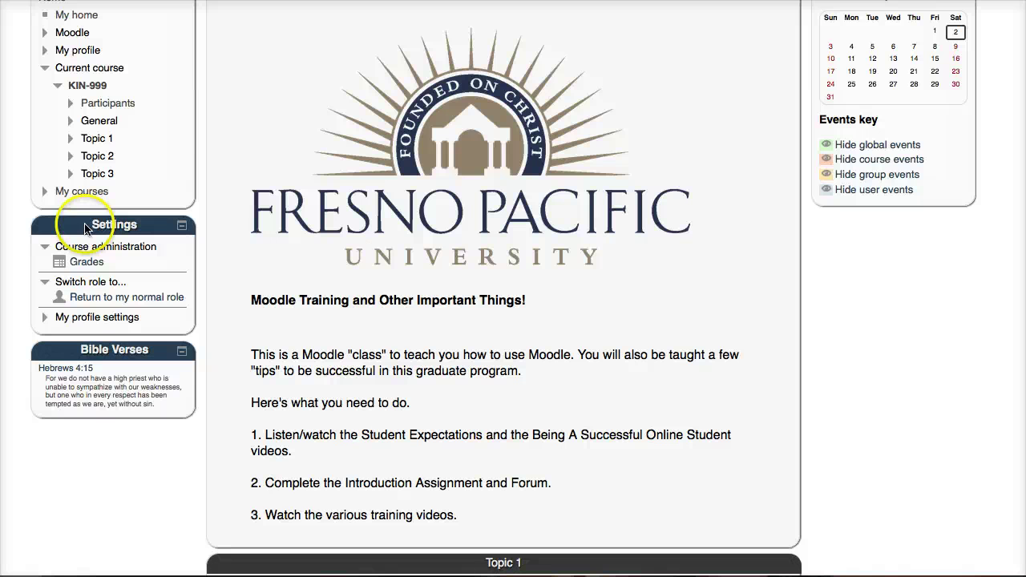
pyautogui.click(86, 261)
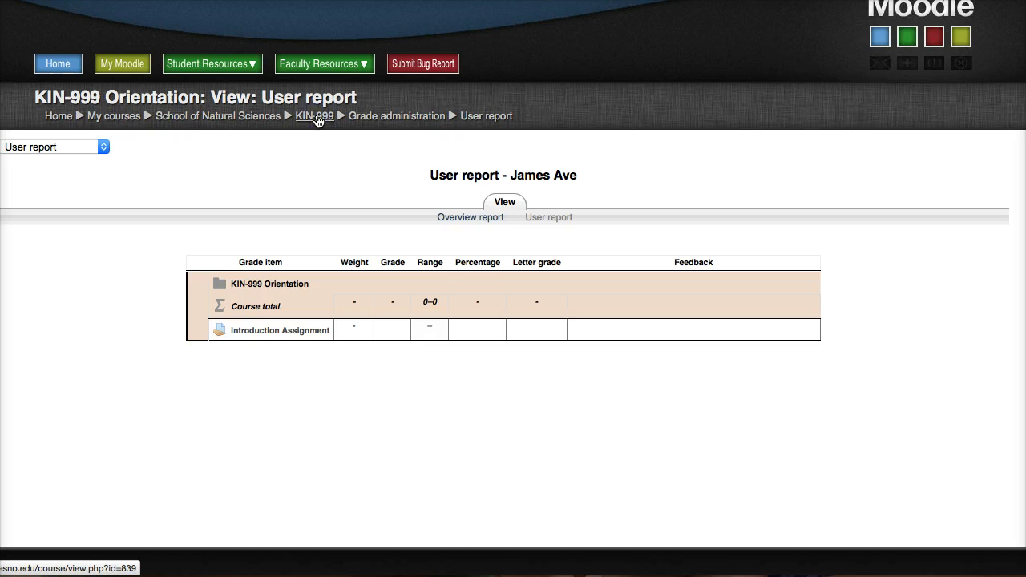
# Return to the KIN-999 course page and open the Introduction Assignment forum in Topic 1.
pyautogui.click(318, 119)
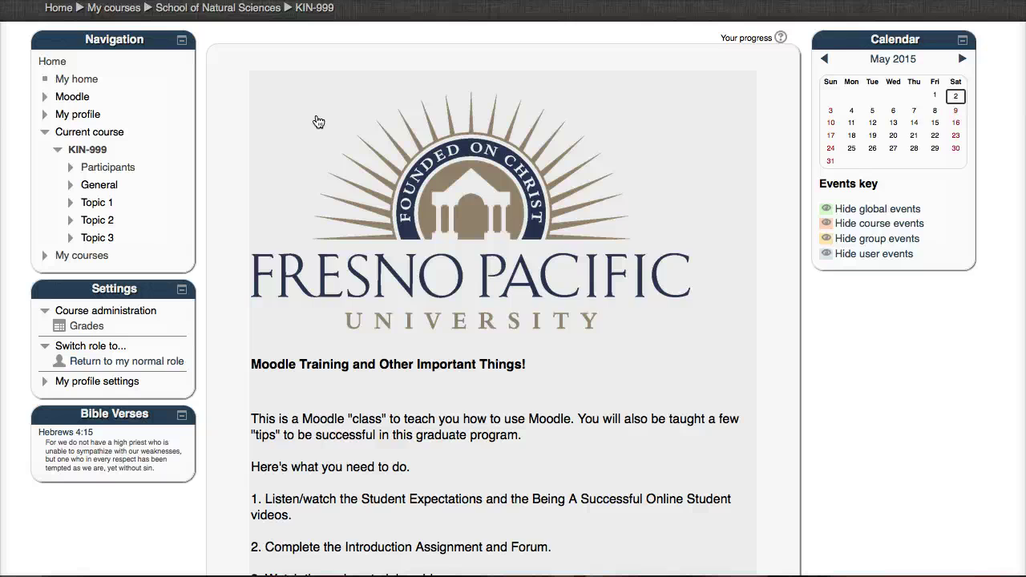
pyautogui.scroll(-10, 318, 122)
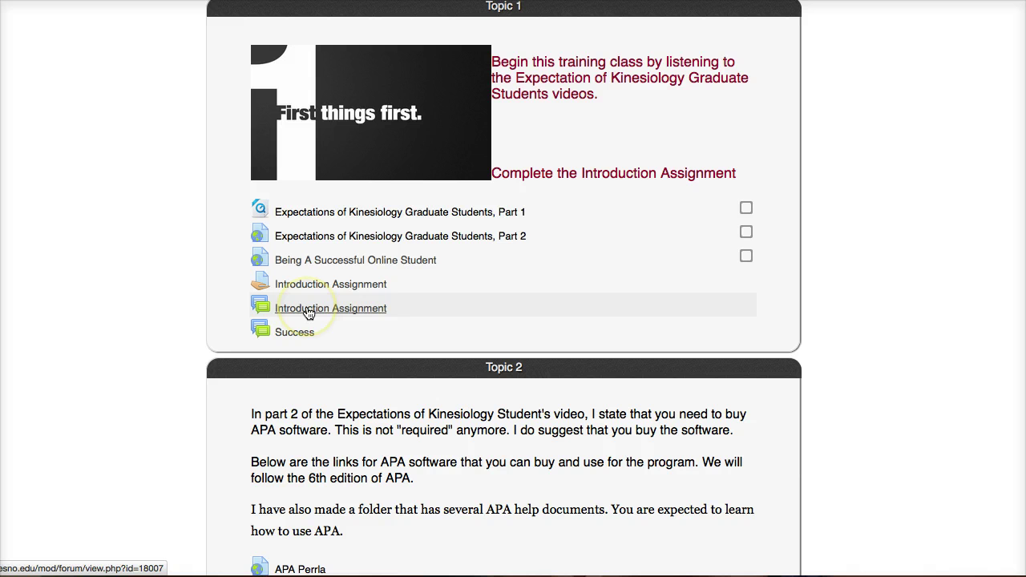
pyautogui.click(309, 313)
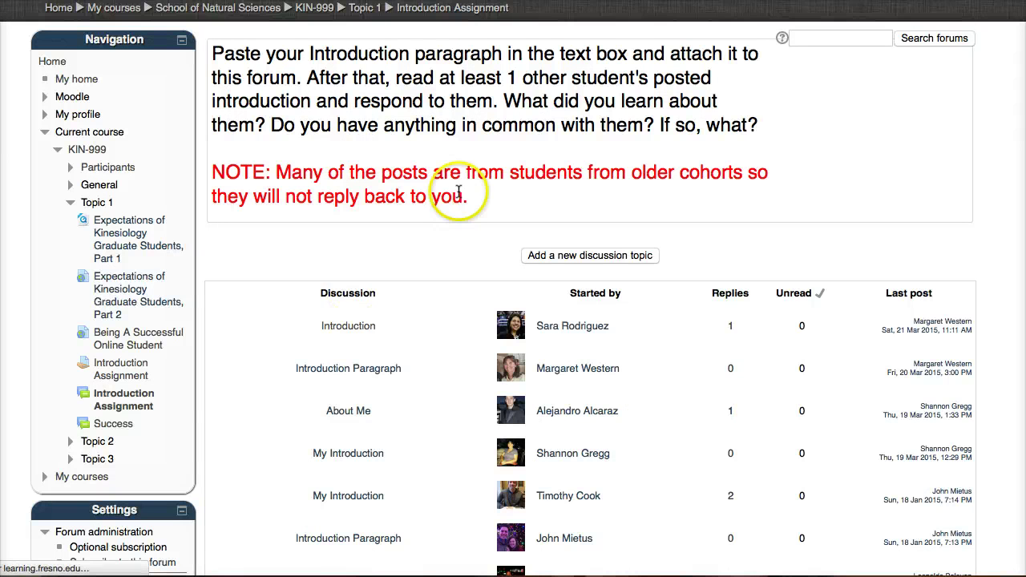
# Start a new discussion topic in the forum with the subject "About Me".
pyautogui.click(594, 259)
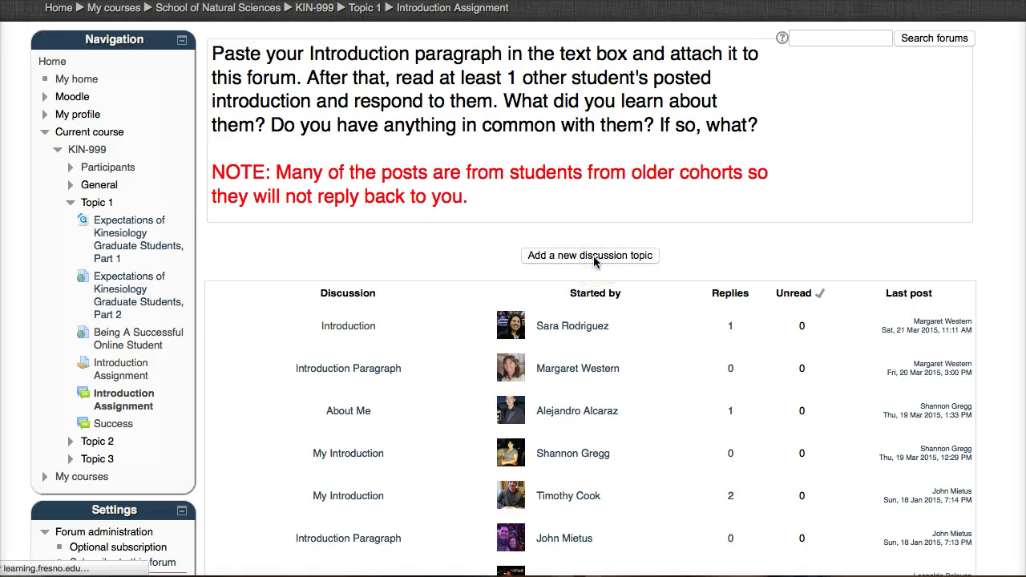
pyautogui.click(376, 251)
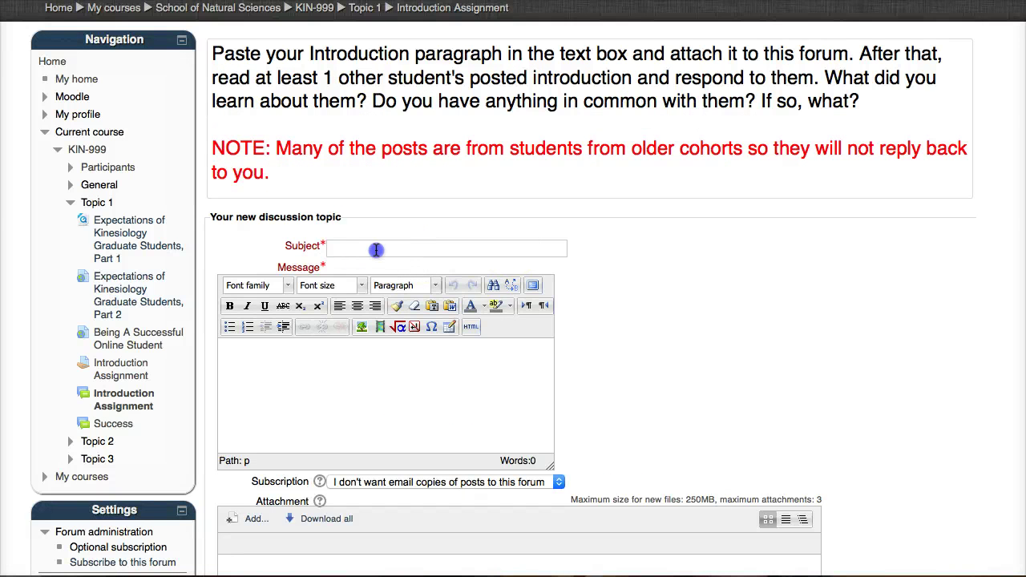
pyautogui.write('About Me')
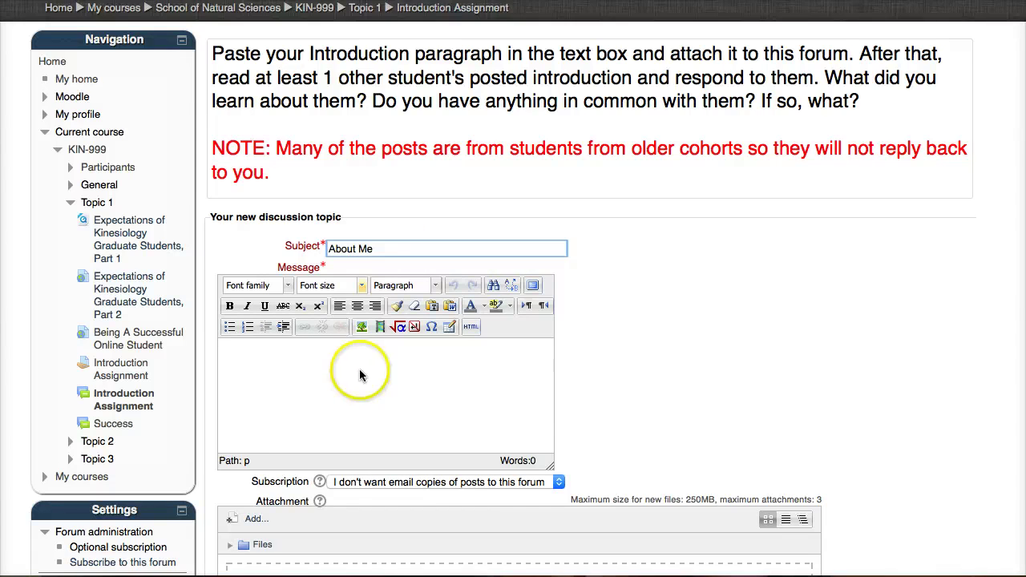
# Set the message text to the Arial font at size 5 (18pt).
pyautogui.scroll(-3, 357, 366)
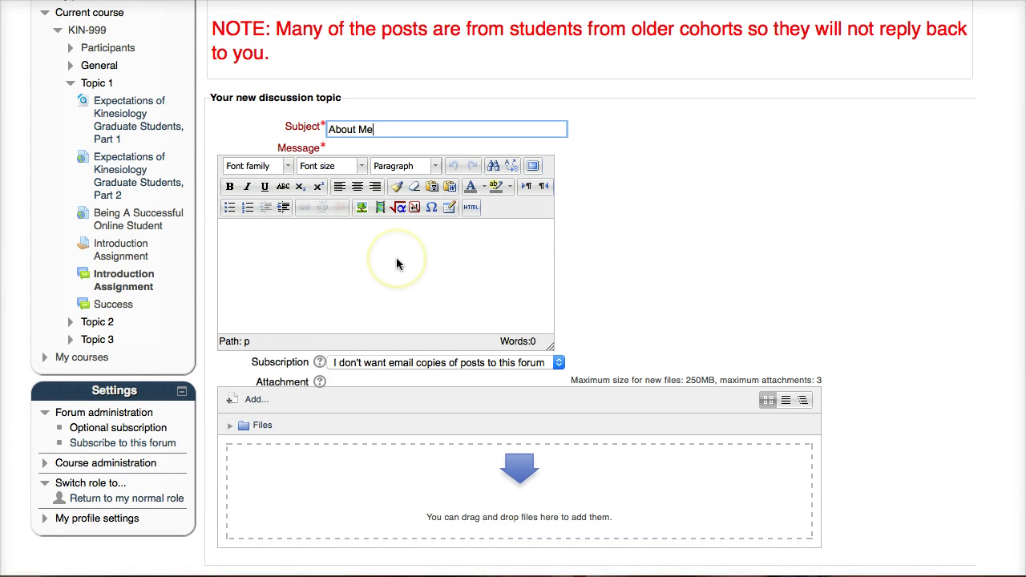
pyautogui.click(287, 167)
pyautogui.scroll(-2, 265, 249)
pyautogui.scroll(2, 265, 255)
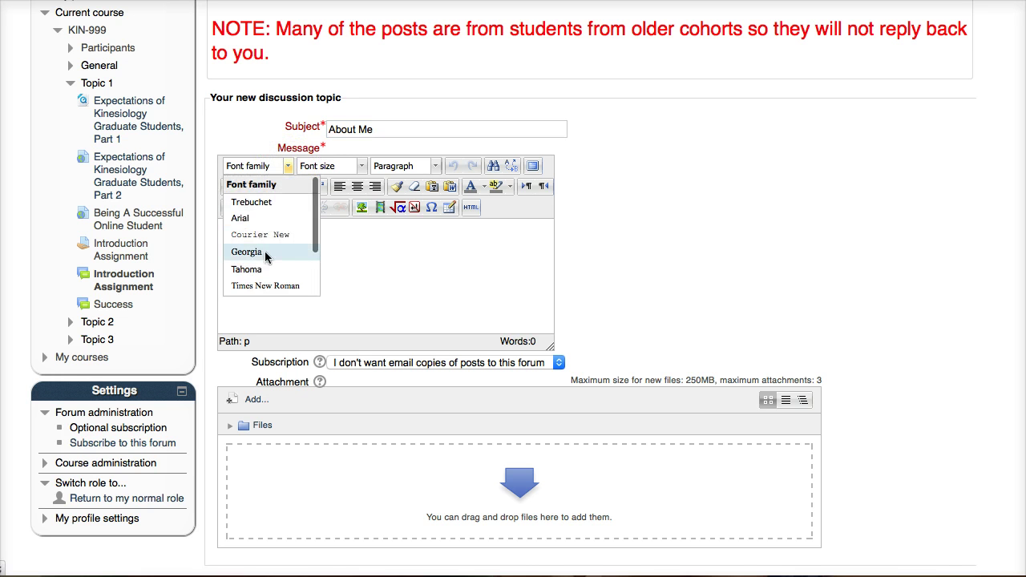
pyautogui.click(241, 219)
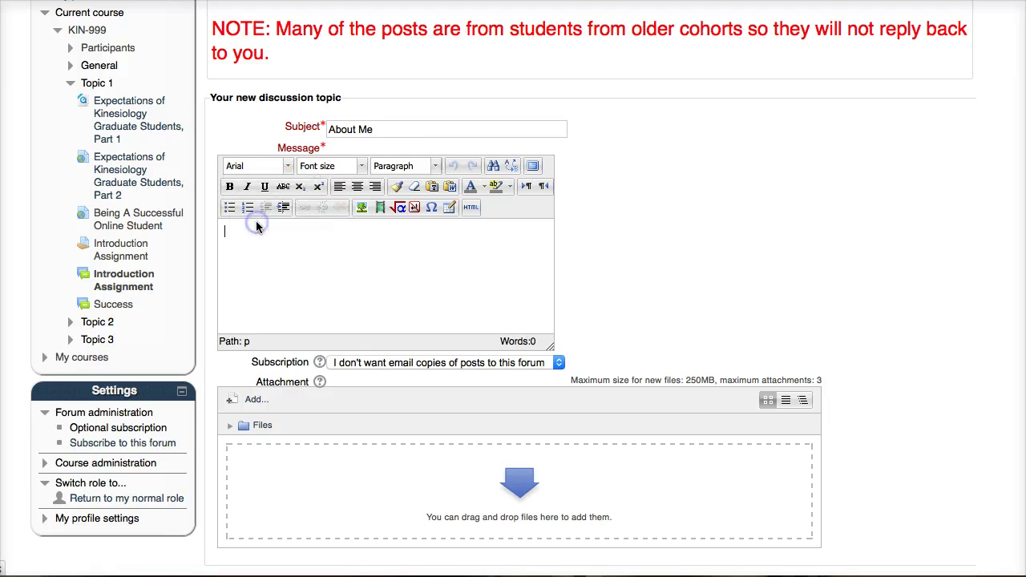
pyautogui.click(366, 169)
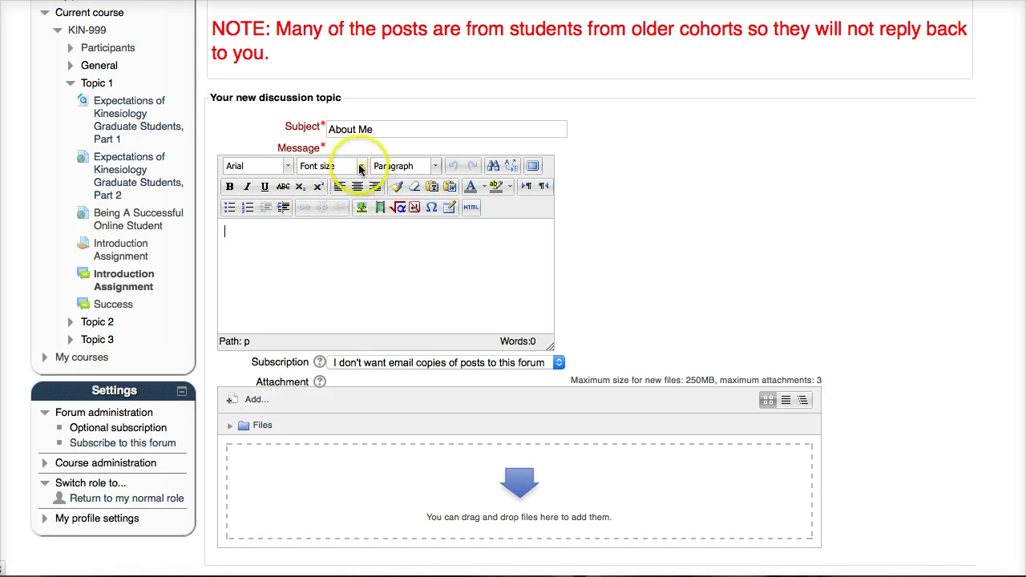
pyautogui.click(362, 168)
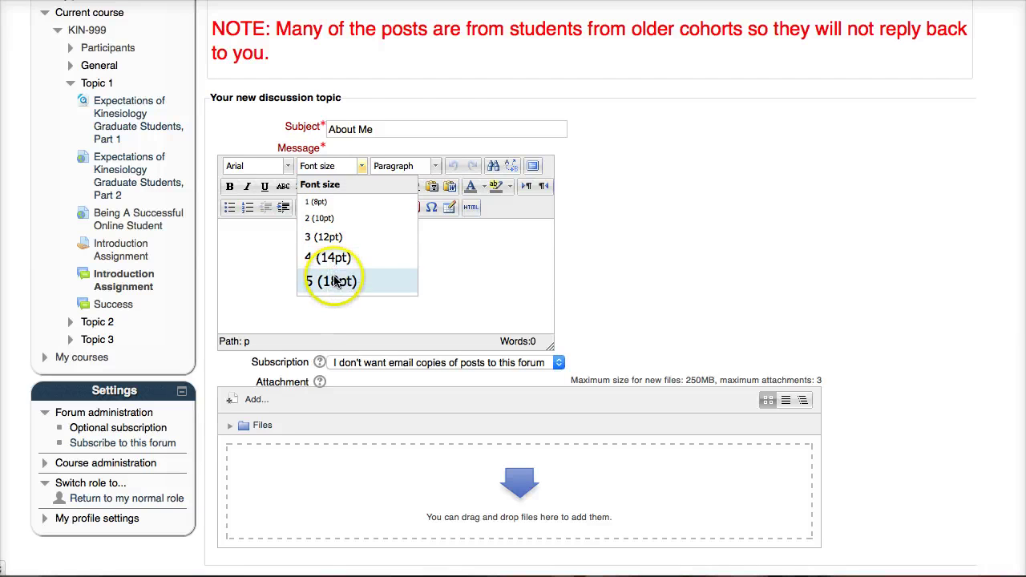
pyautogui.scroll(-2, 356, 279)
pyautogui.click(339, 227)
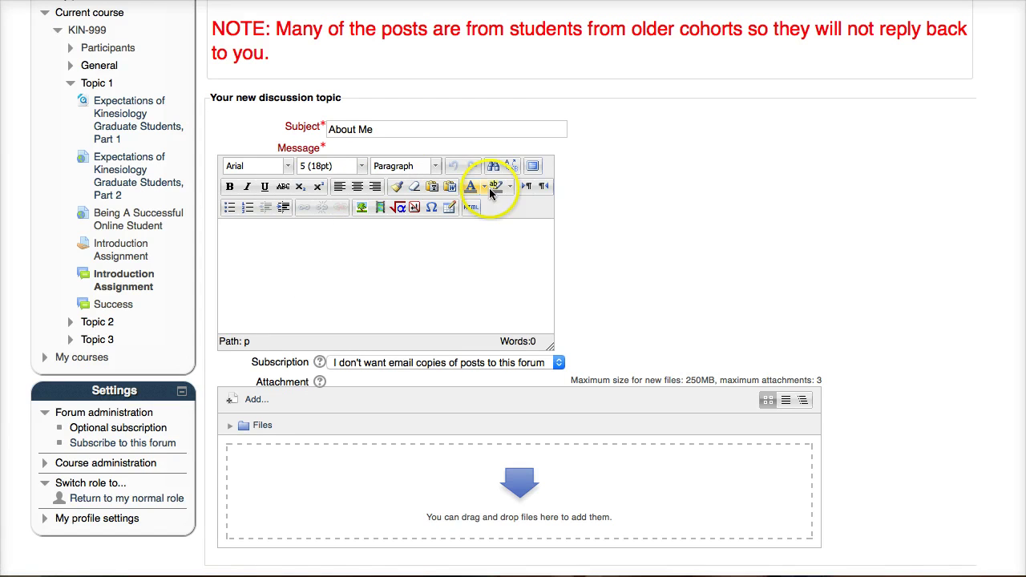
# View the text color and background color palettes of the message editor without choosing a color.
pyautogui.click(484, 186)
pyautogui.click(484, 186)
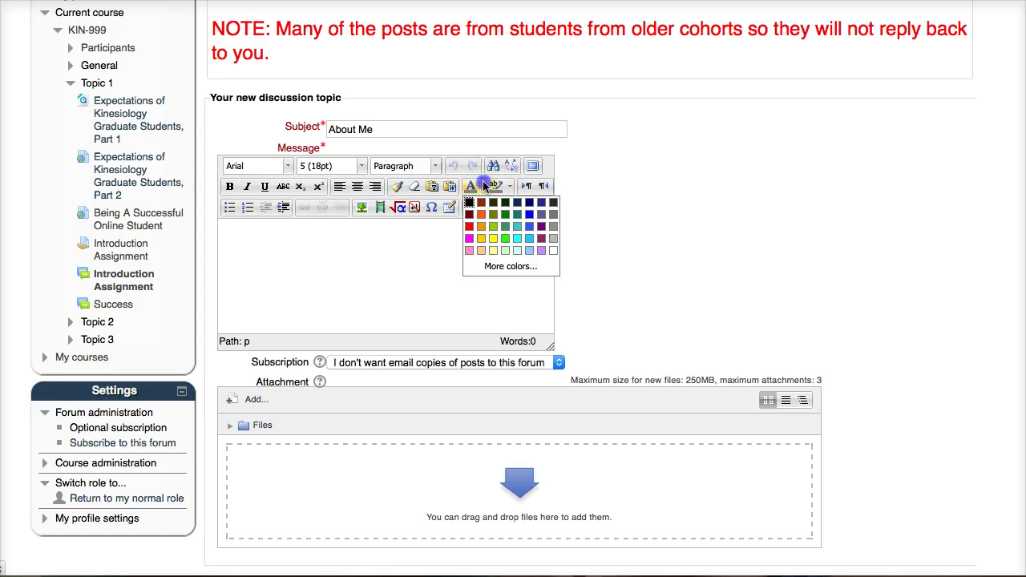
pyautogui.click(510, 186)
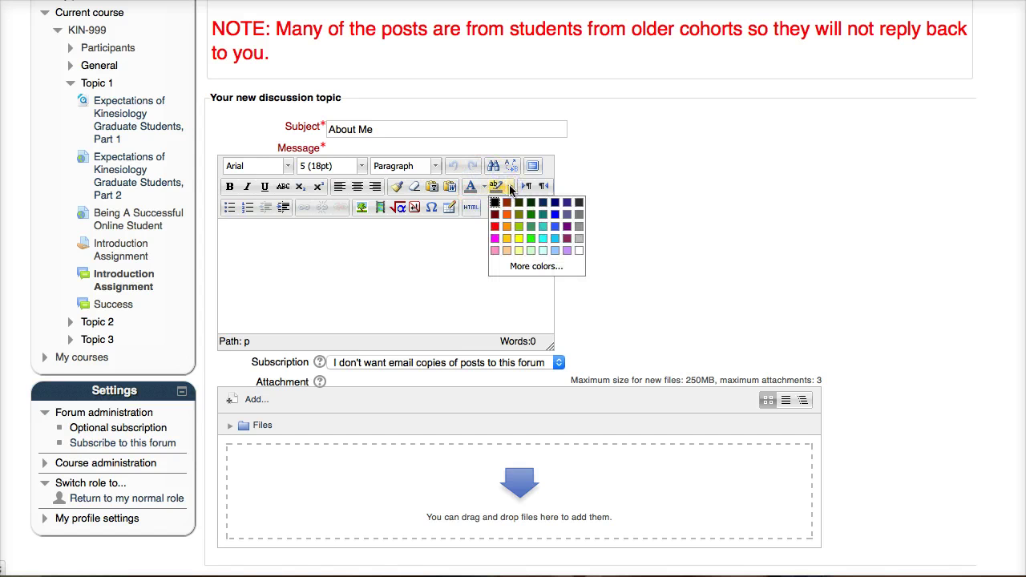
pyautogui.click(510, 186)
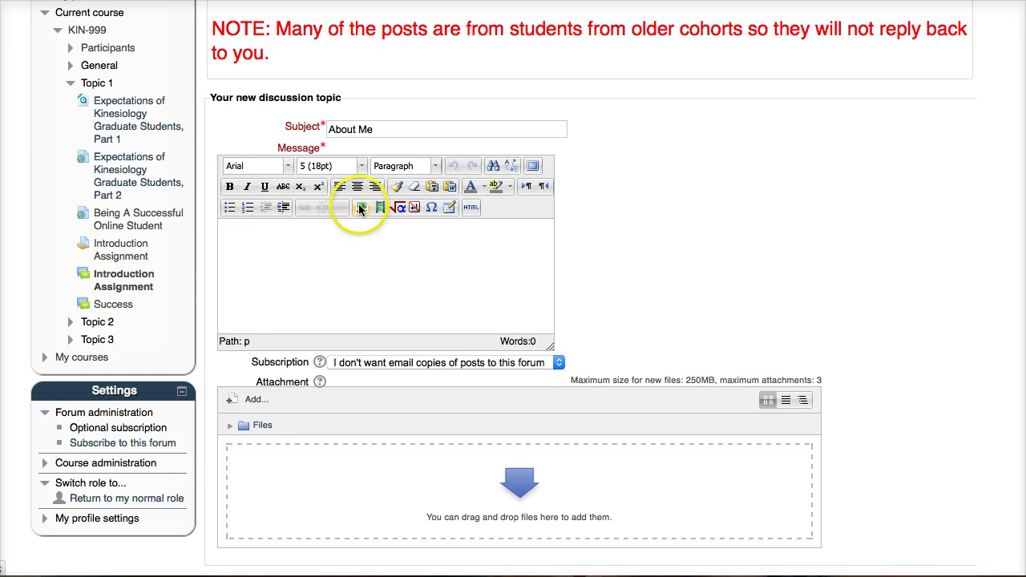
# Set the message font to Georgia at size 5 (18pt) and enter "Type your post" as the message.
pyautogui.click(255, 254)
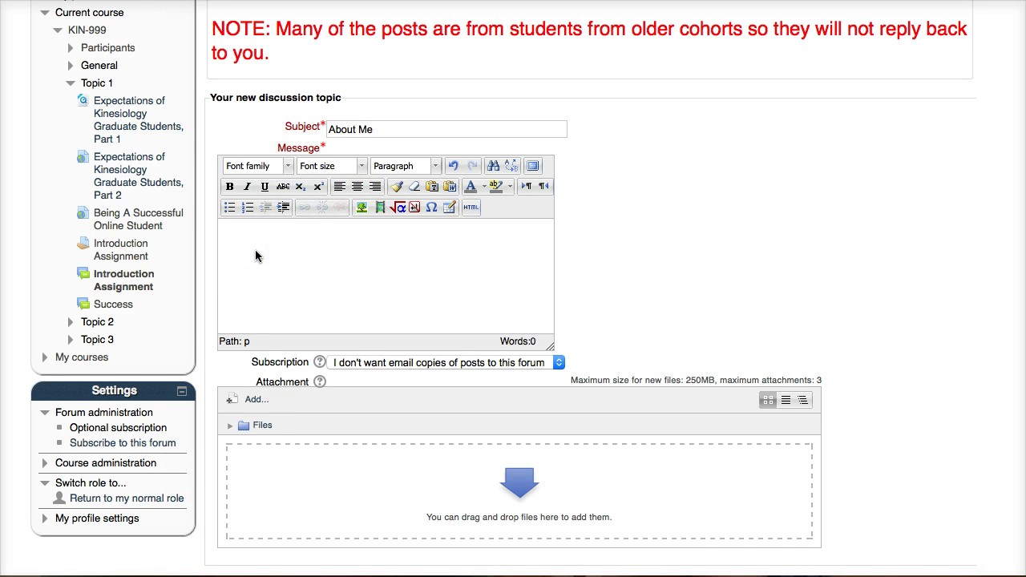
pyautogui.click(288, 166)
pyautogui.click(270, 253)
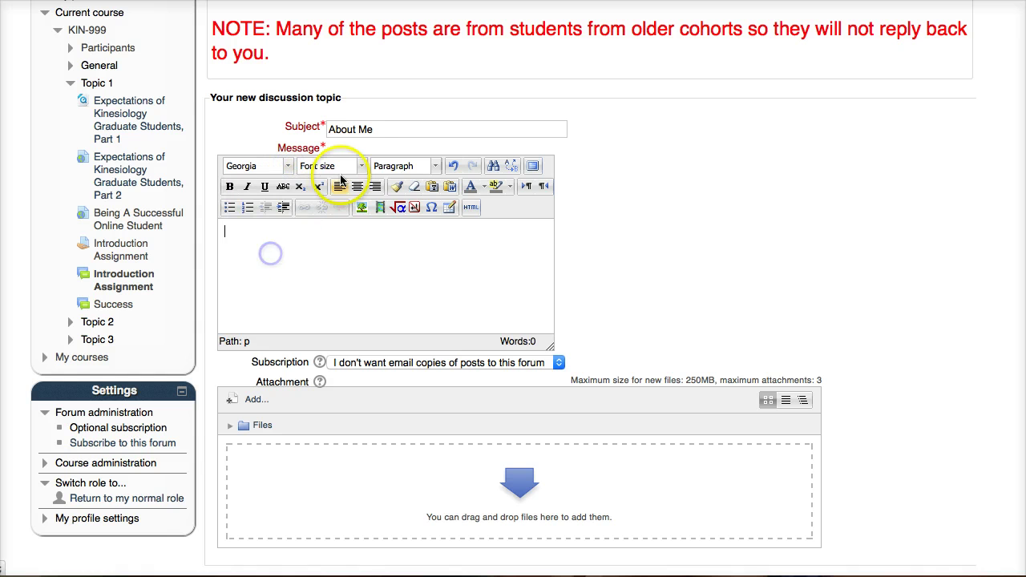
pyautogui.click(362, 166)
pyautogui.click(338, 217)
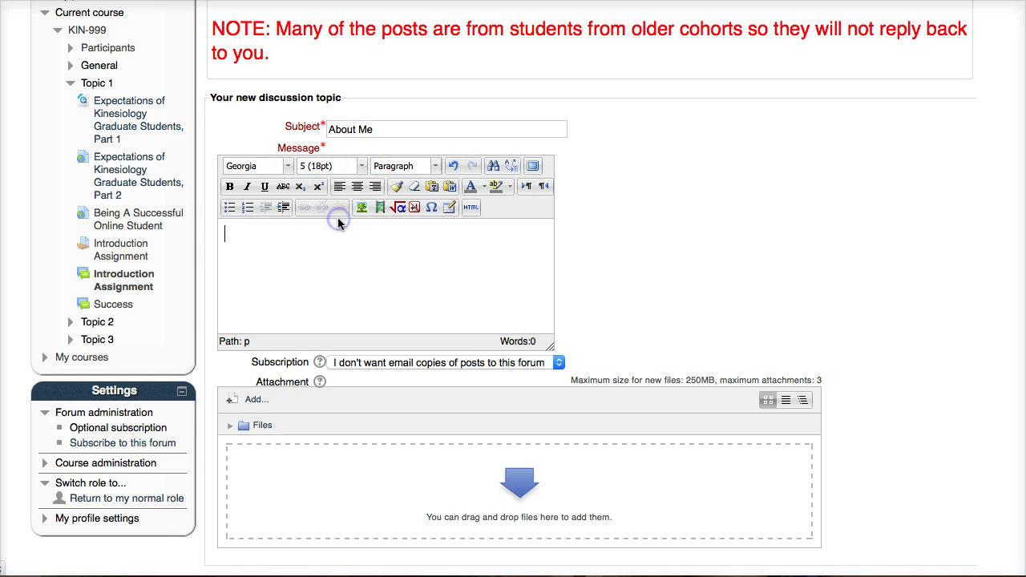
pyautogui.write('Type your post')
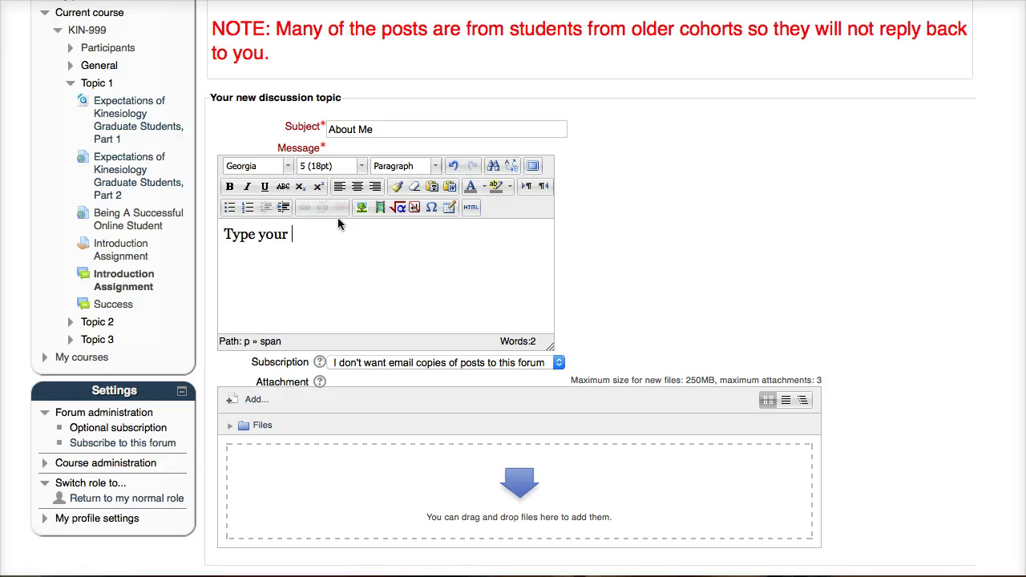
pyautogui.click(413, 319)
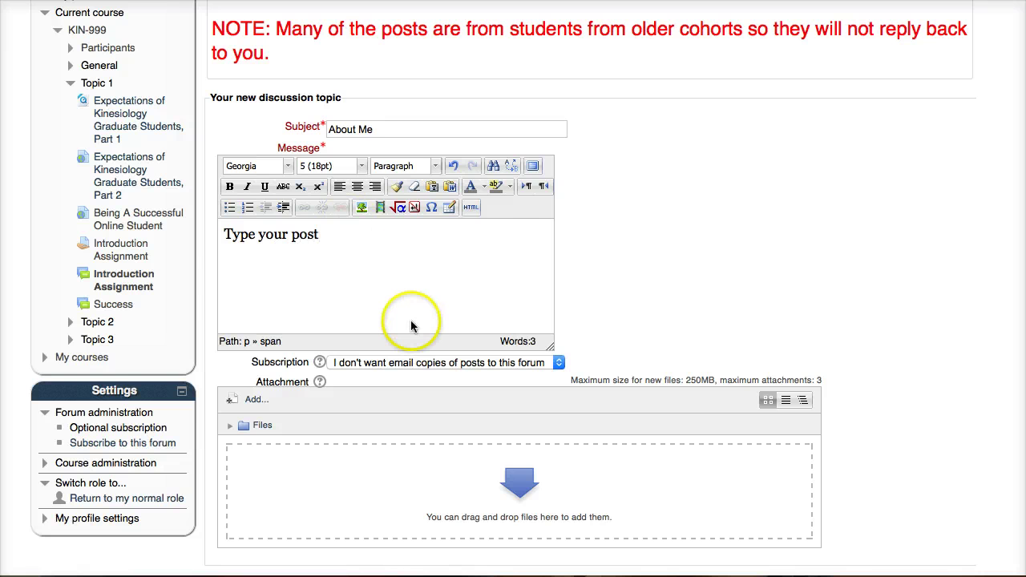
# Leave the new discussion form without saving the draft and return to the Introduction Assignment forum.
pyautogui.scroll(-3, 424, 325)
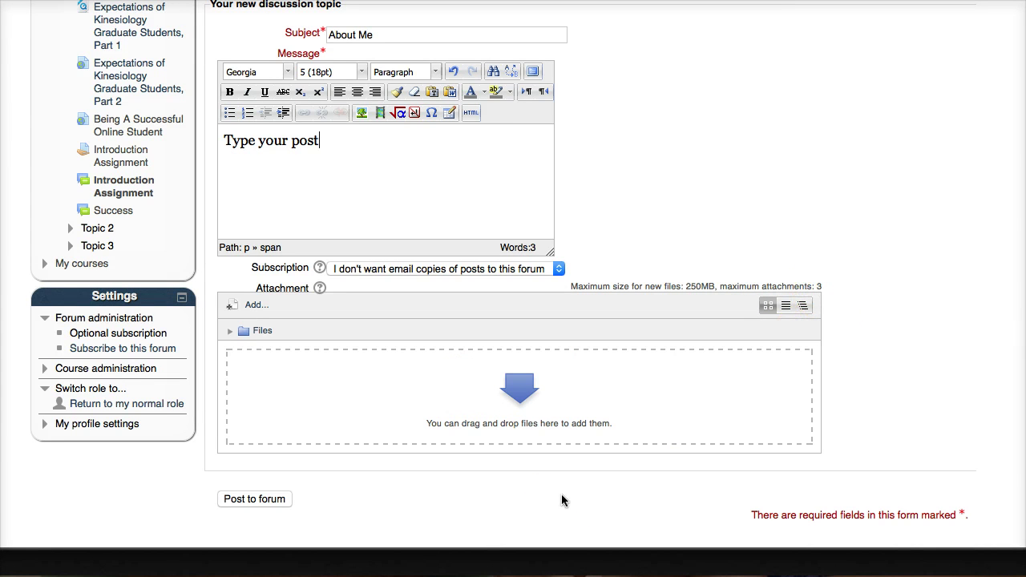
pyautogui.click(263, 499)
pyautogui.scroll(5, 263, 499)
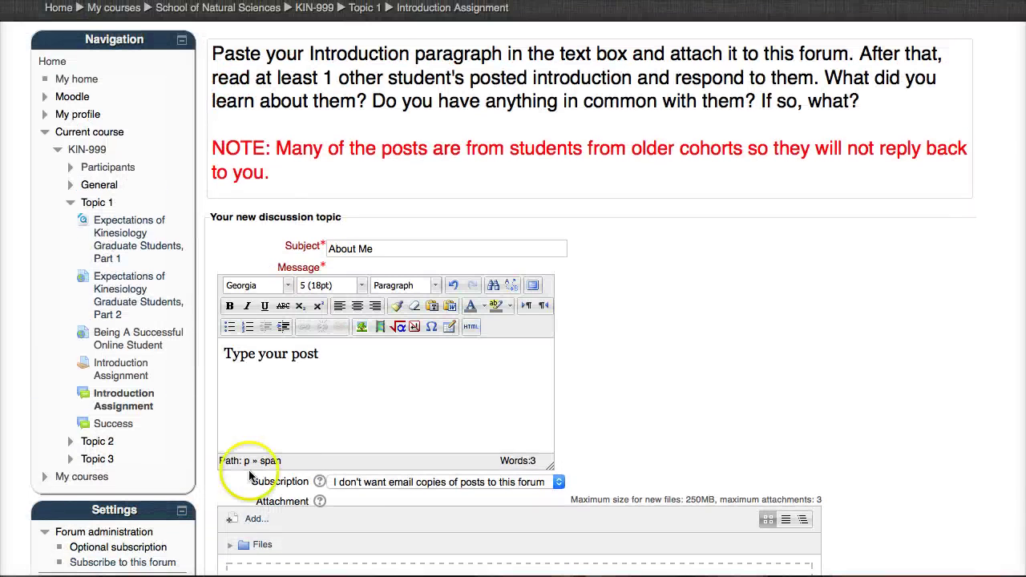
pyautogui.click(126, 395)
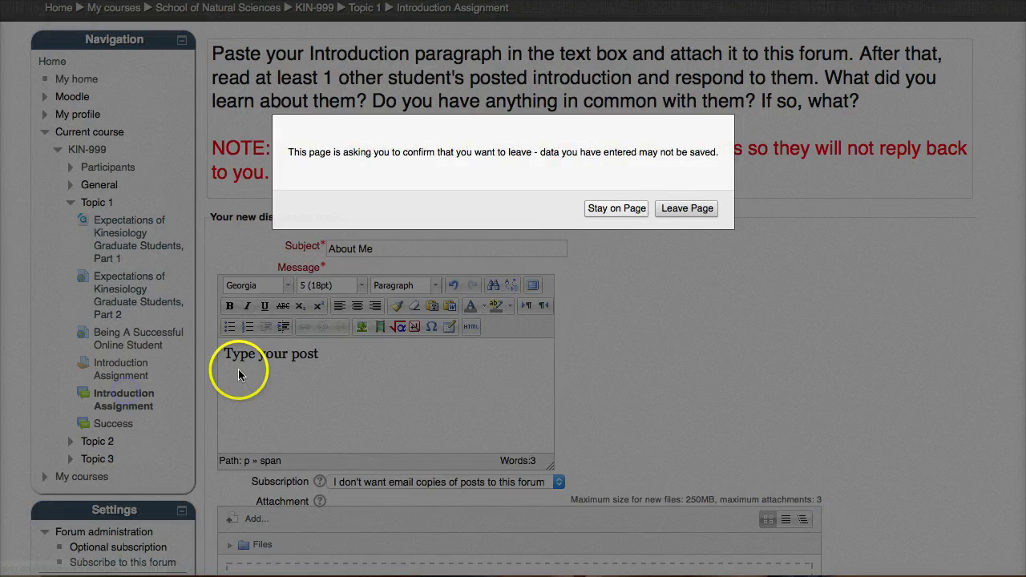
pyautogui.click(677, 208)
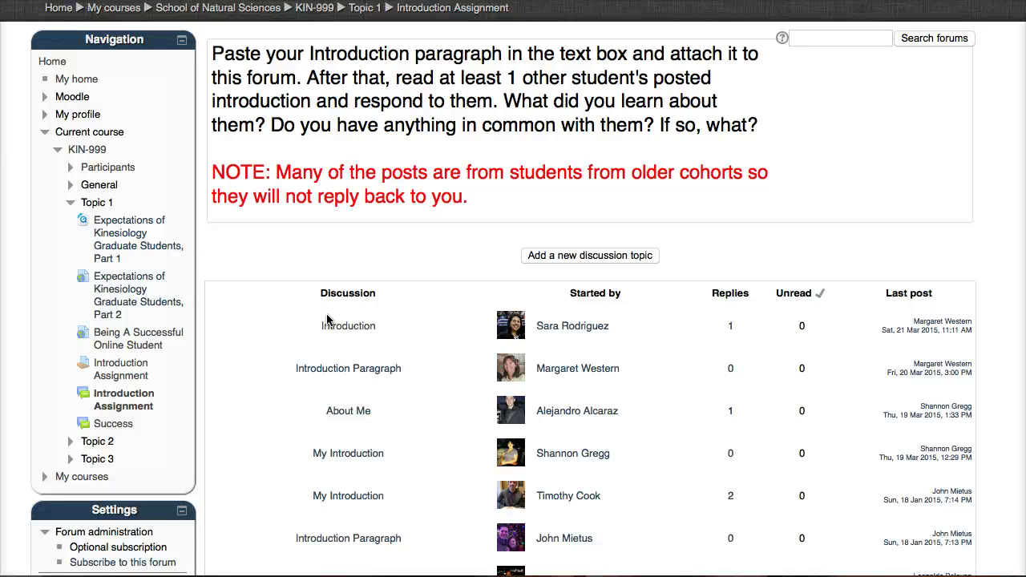
# Browse the forum's discussion list and open the discussion titled "Introduction Assingment".
pyautogui.scroll(-10, 327, 319)
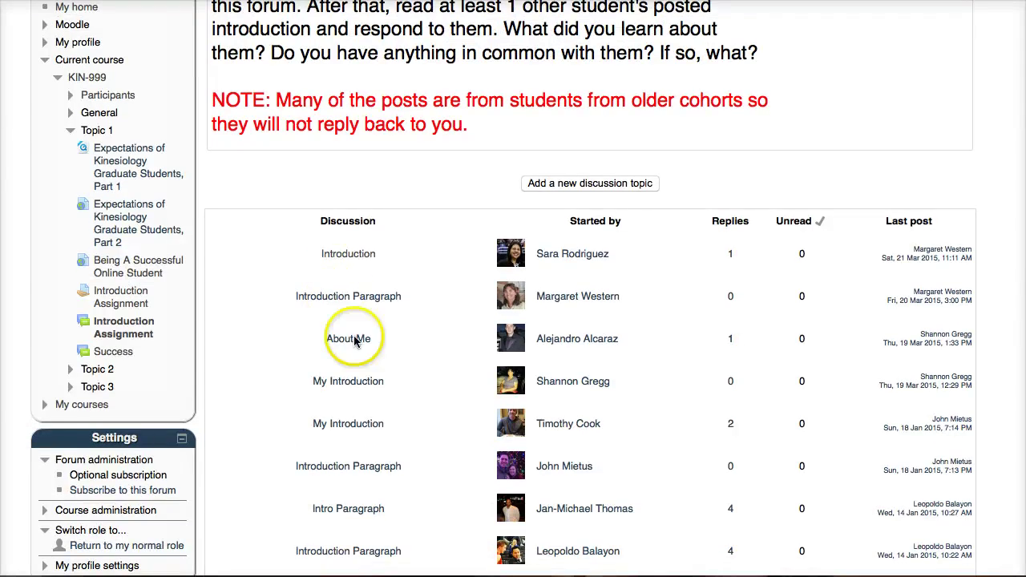
pyautogui.scroll(7, 337, 373)
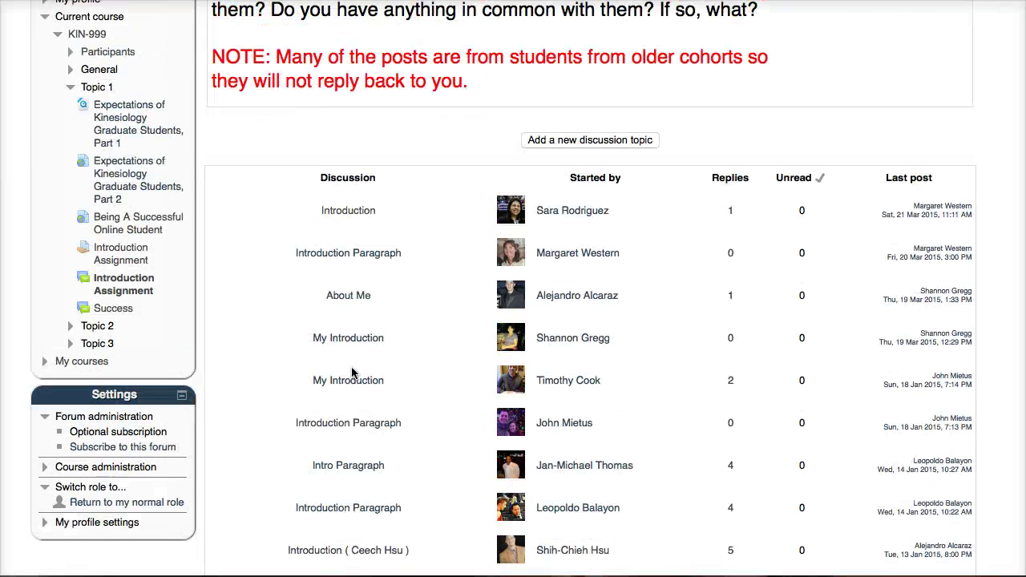
pyautogui.click(353, 364)
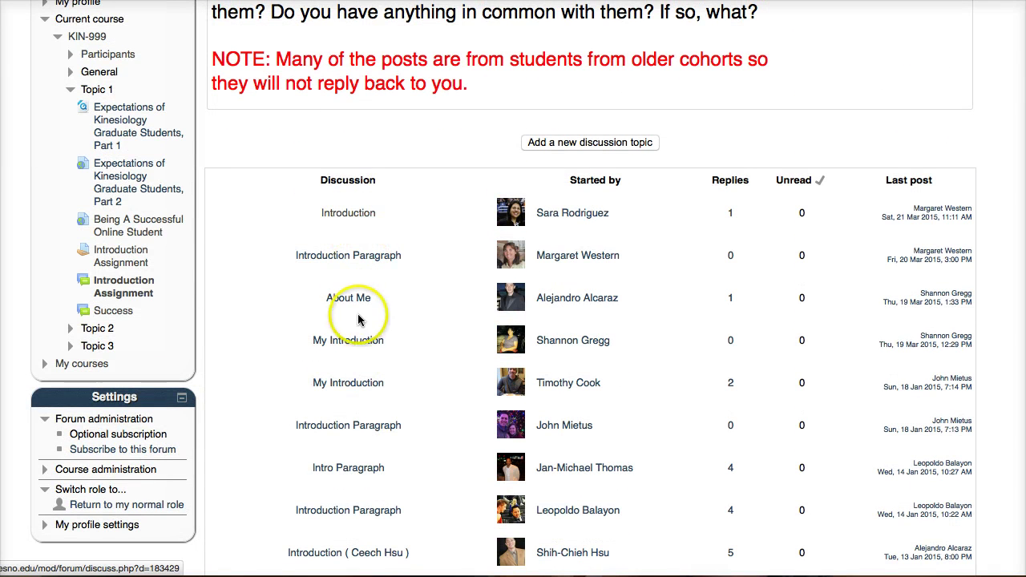
pyautogui.moveTo(300, 182); pyautogui.dragTo(381, 193)
pyautogui.click(378, 195)
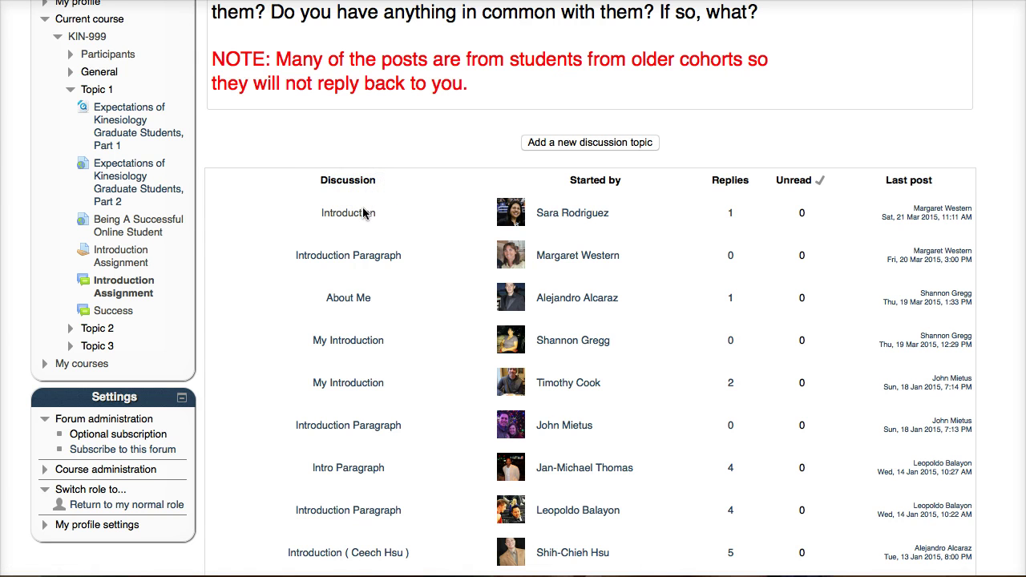
pyautogui.scroll(-2, 361, 329)
pyautogui.scroll(-7, 370, 365)
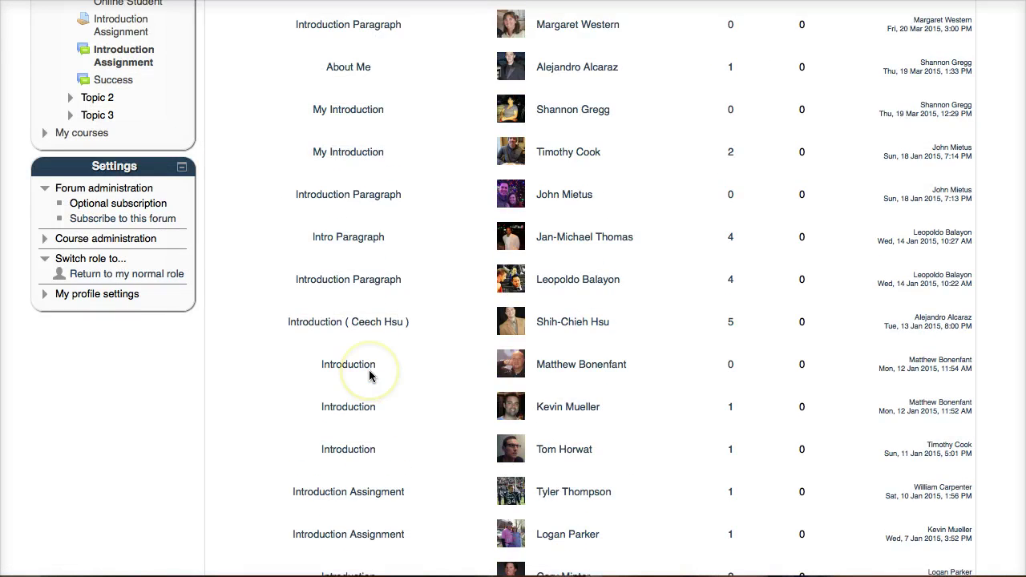
pyautogui.scroll(1, 369, 370)
pyautogui.click(365, 389)
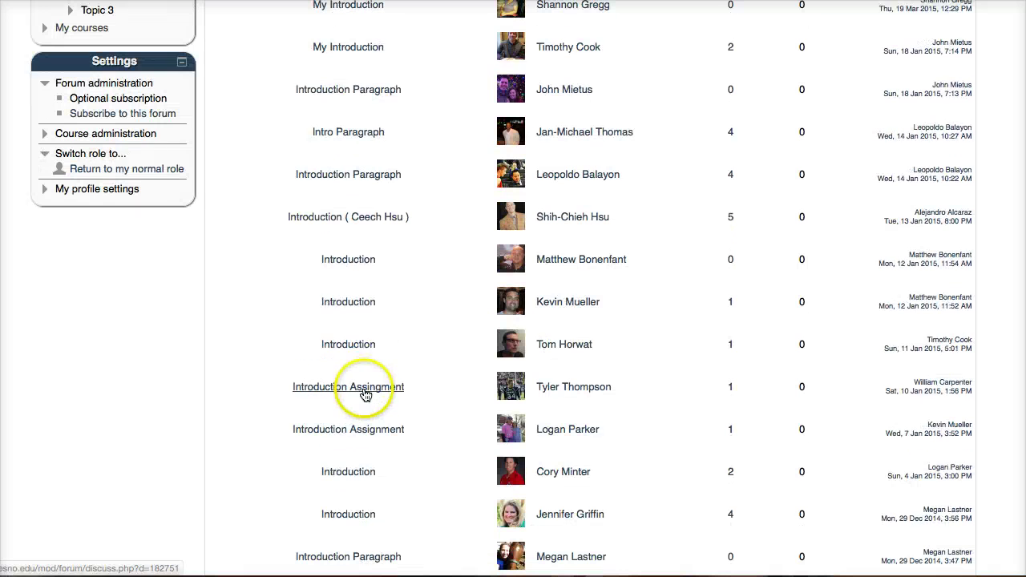
pyautogui.click(267, 259)
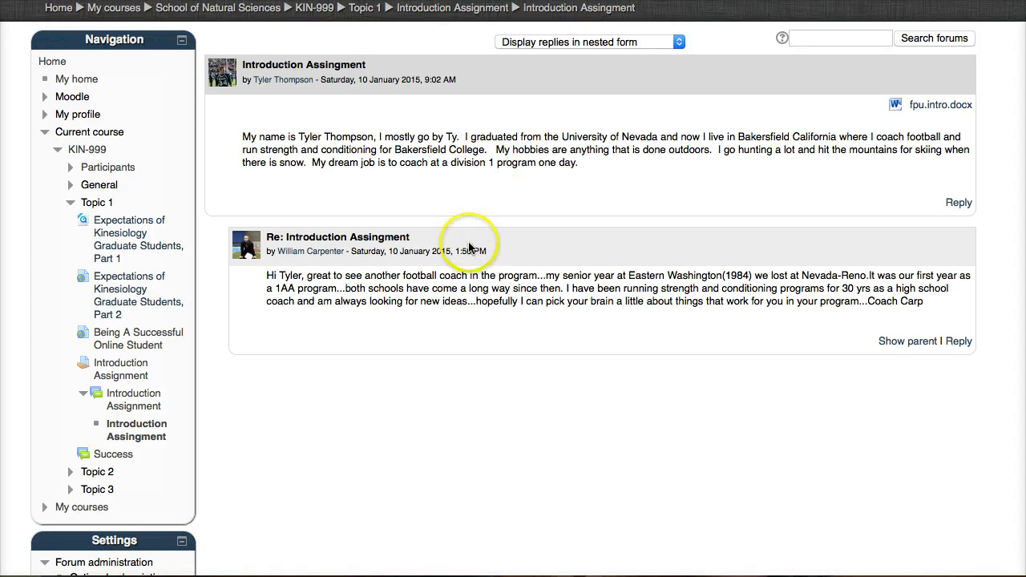
# Start a reply to the original post of the "Introduction Assingment" discussion and enter placeholder text as the message.
pyautogui.click(961, 205)
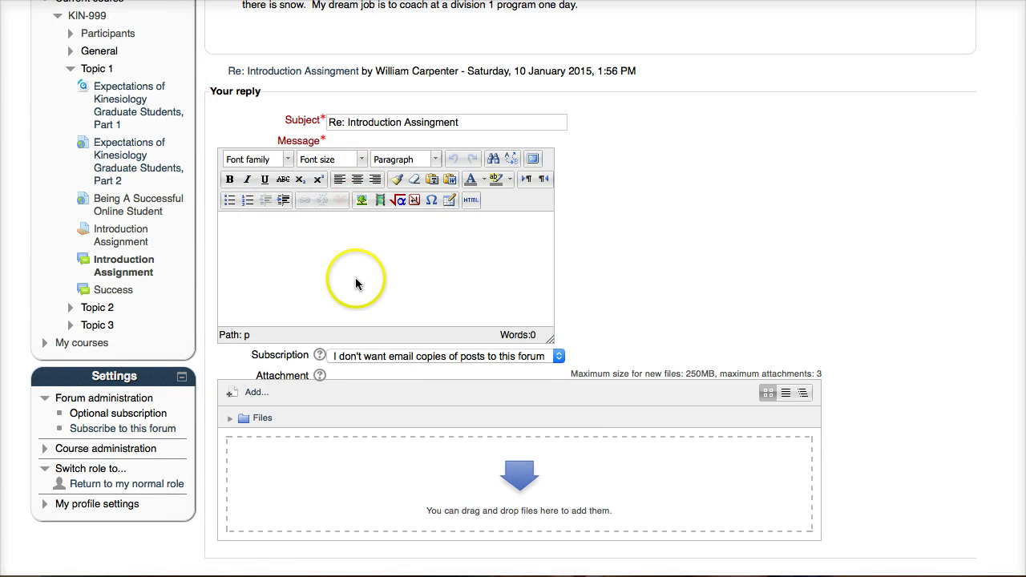
pyautogui.scroll(-1, 356, 284)
pyautogui.click(294, 225)
pyautogui.write('vdsjnvsnv;s')
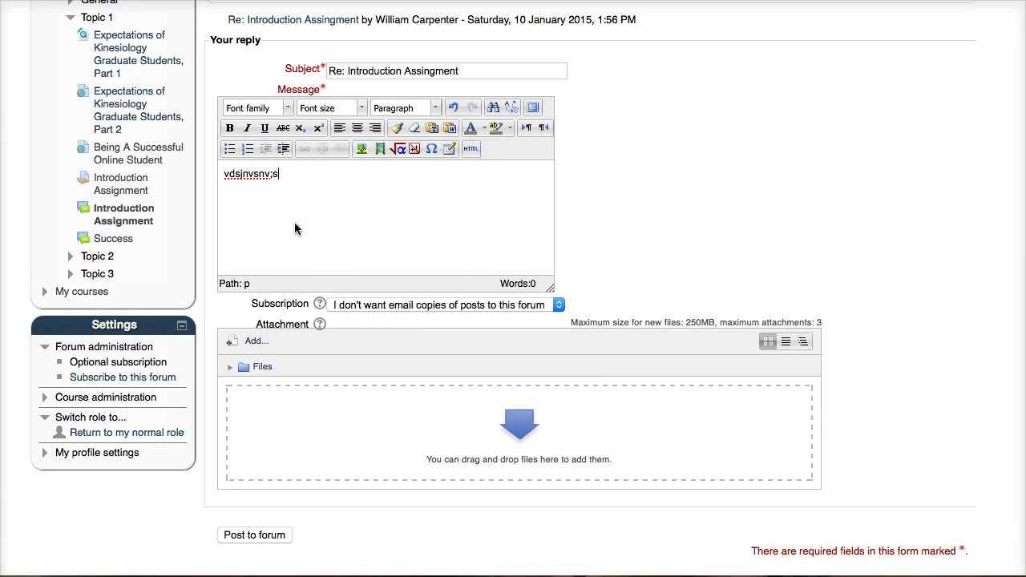
pyautogui.write('ndv;asnd;vlk s; lkndsv;lknsd;lskdnvsaklnl')
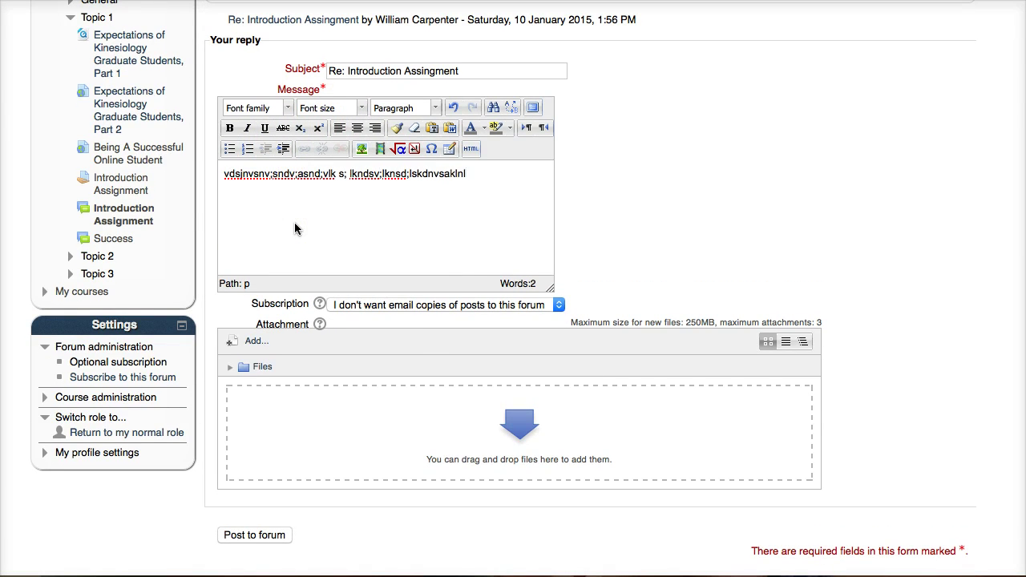
pyautogui.scroll(-1, 294, 230)
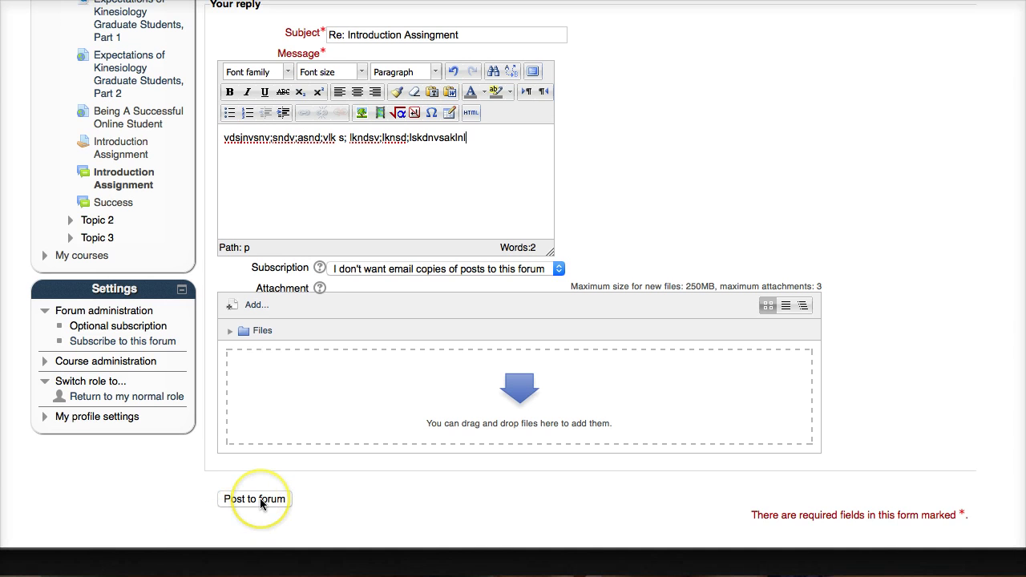
# Leave the reply form without posting and return to the Introduction Assignment forum.
pyautogui.scroll(5, 309, 371)
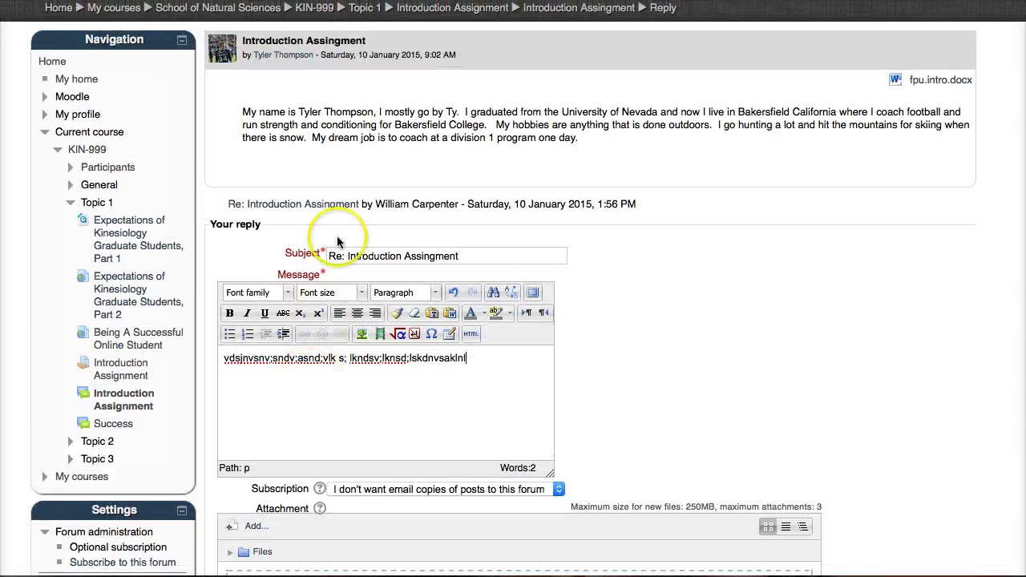
pyautogui.click(130, 398)
pyautogui.click(667, 209)
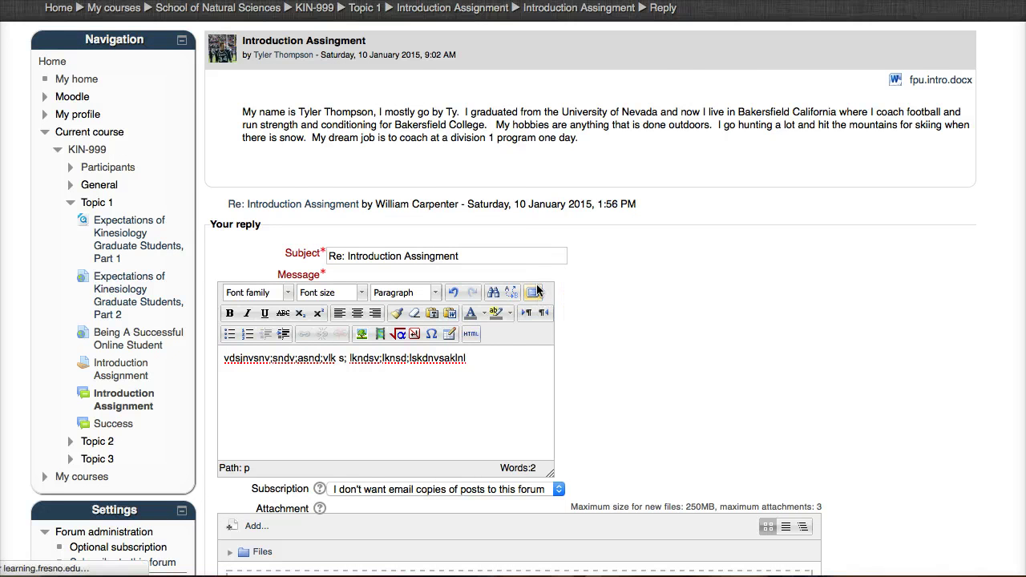
# View the "Introduction Paragraph" discussion, return to the forum's discussion list, and open the "Introduction" discussion to examine its reply.
pyautogui.click(374, 370)
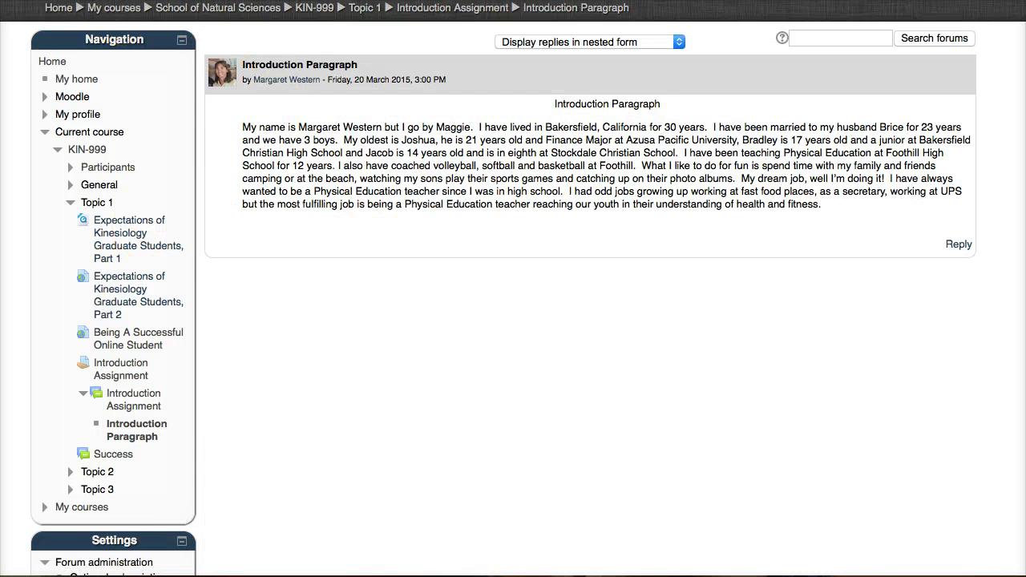
pyautogui.hotkey('alt', 'Left')
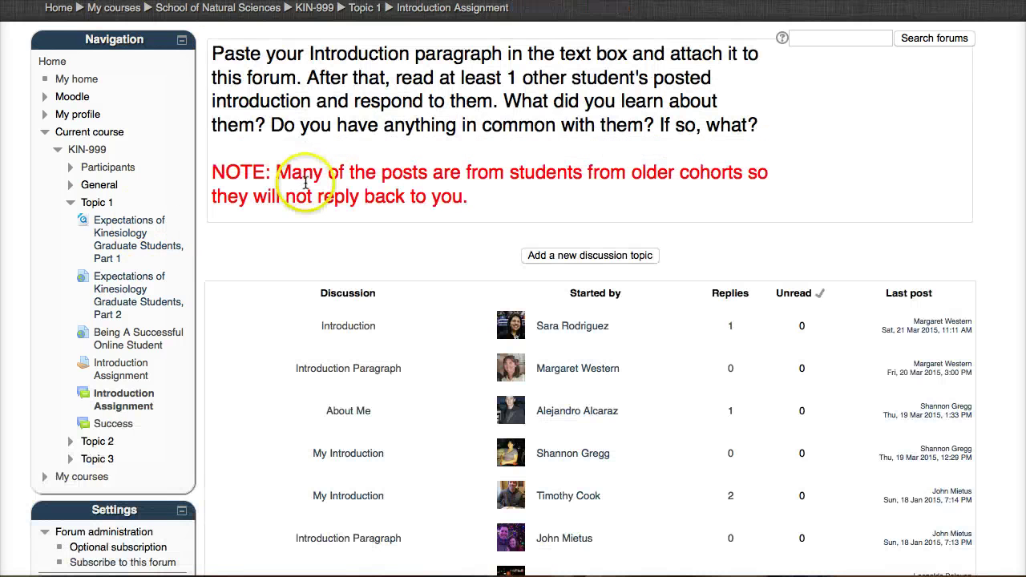
pyautogui.click(369, 333)
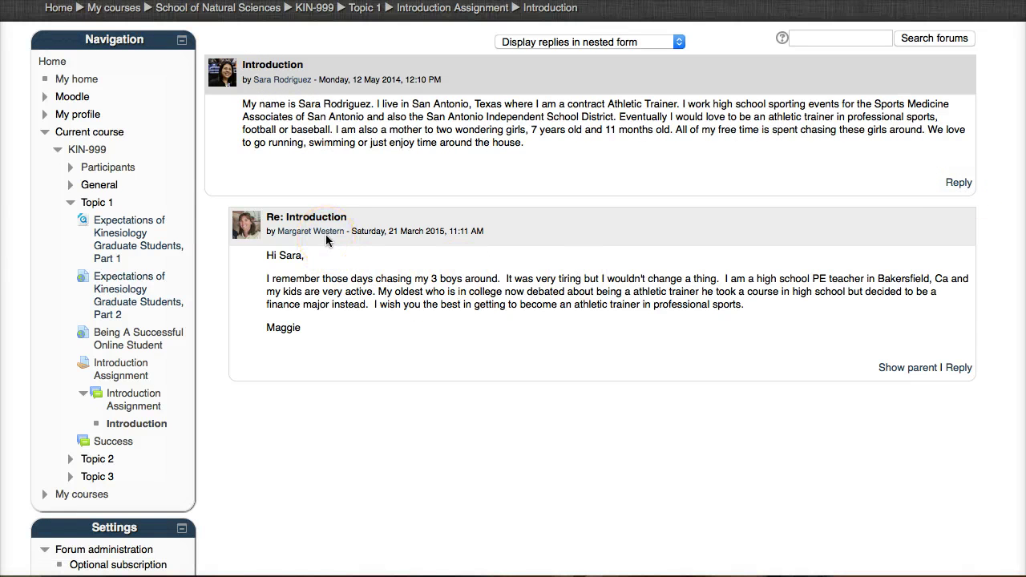
pyautogui.click(958, 368)
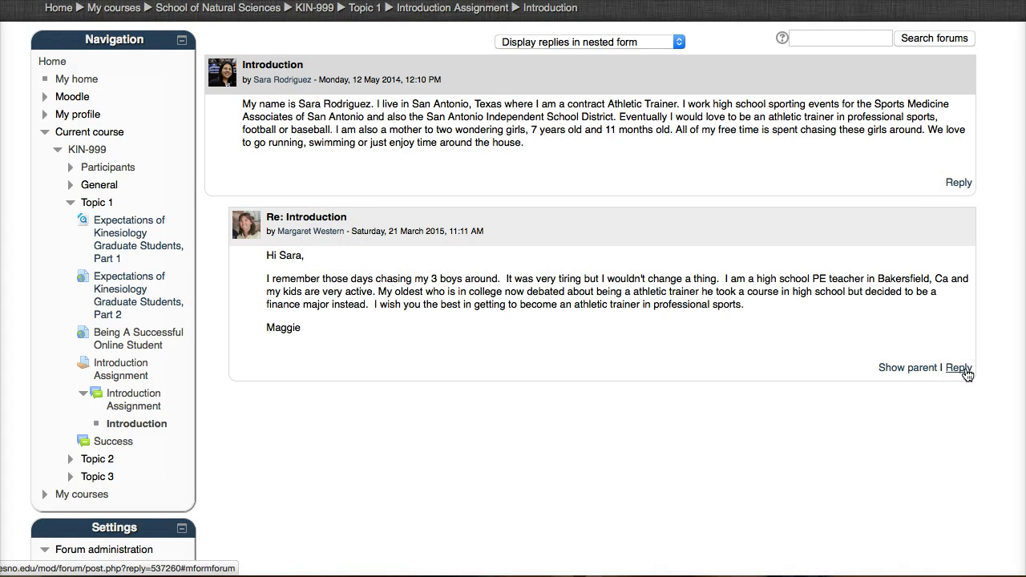
pyautogui.click(520, 215)
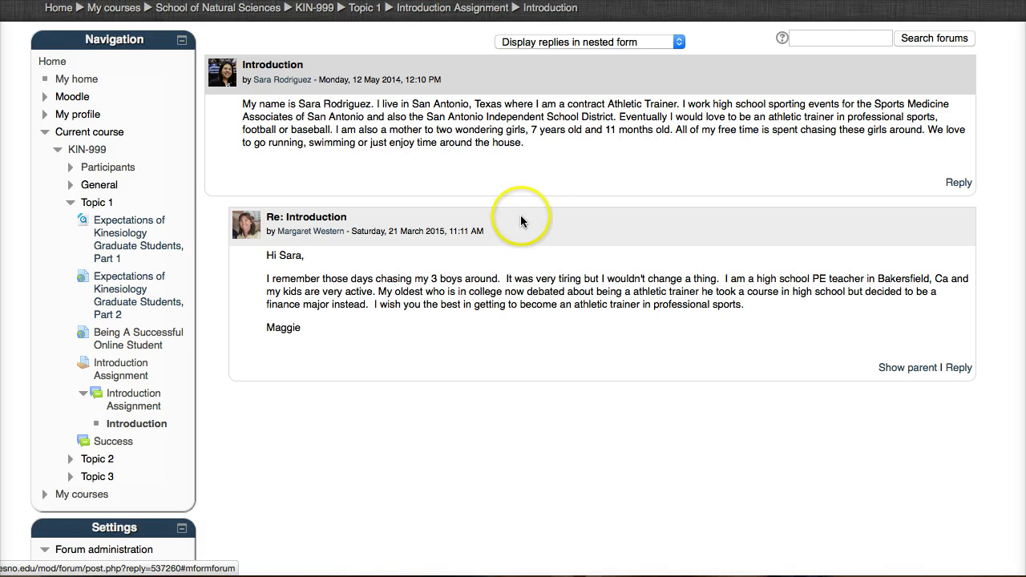
# Return to the KIN-999 course page from the forum discussion.
pyautogui.click(95, 153)
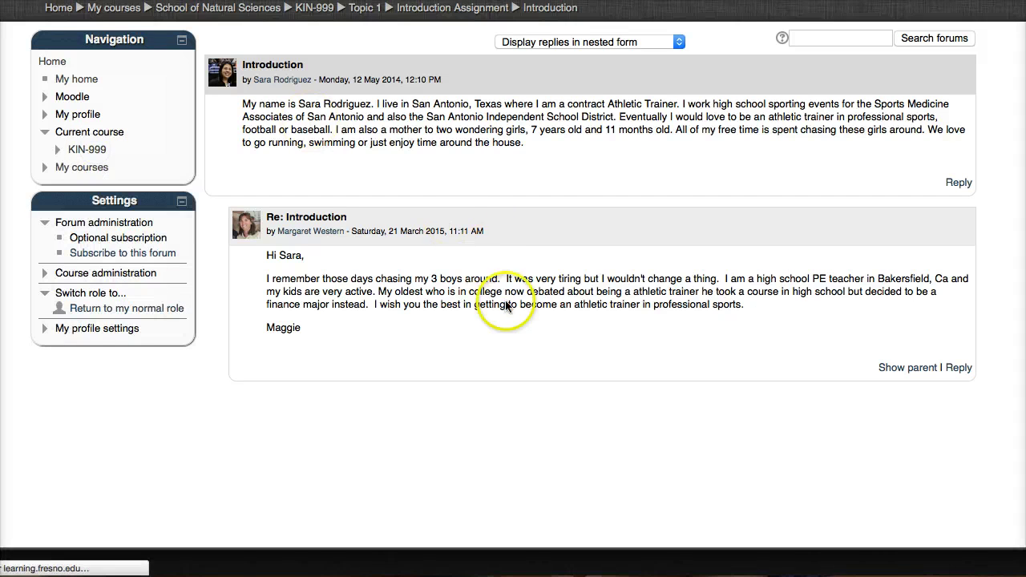